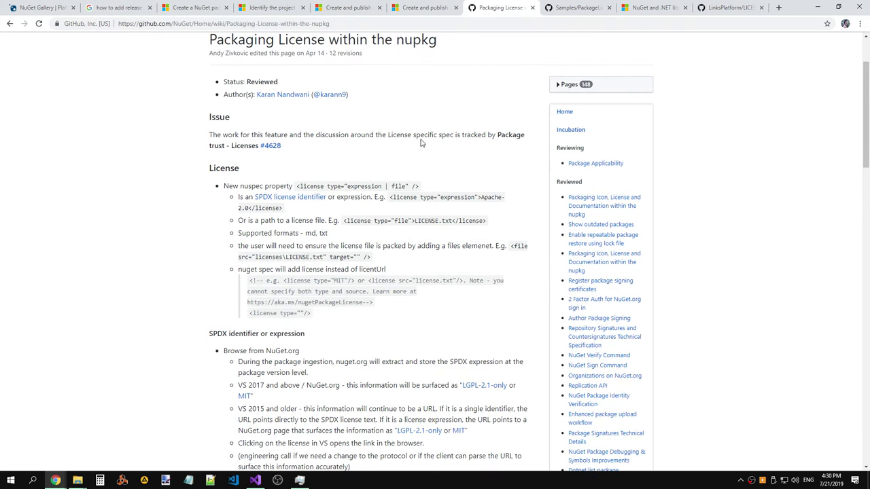
Step: Open the SPDX license identifier page linked from the License section of the packaging wiki and switch to it
scroll(420, 141, down, 5)
scroll(419, 141, up, 3)
middle_click(314, 108)
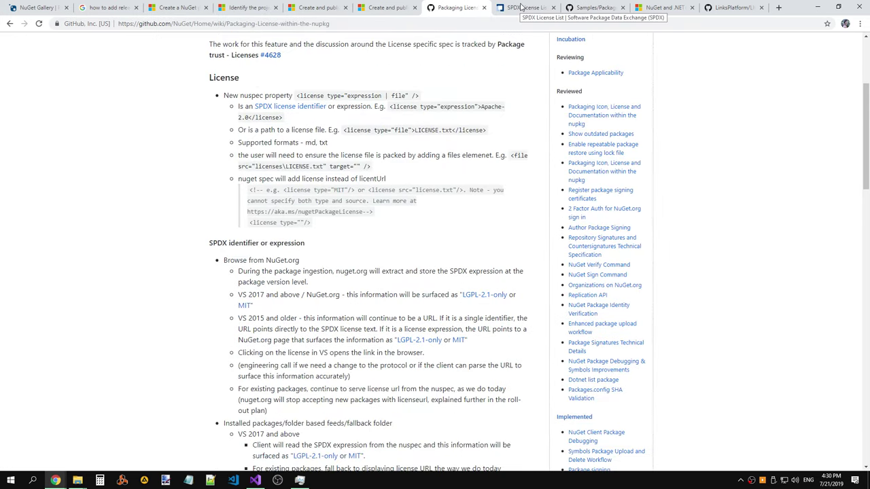
click(520, 9)
Step: Search the SPDX license list for "GNU Less" and open the GNU Lesser General Public License v3.0 only entry
scroll(575, 156, down, 3)
key(ctrl+f)
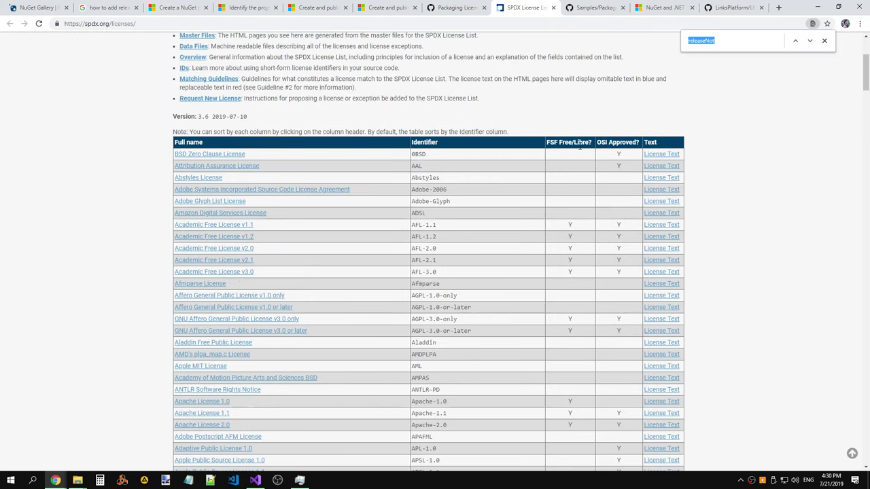
text(GNU )
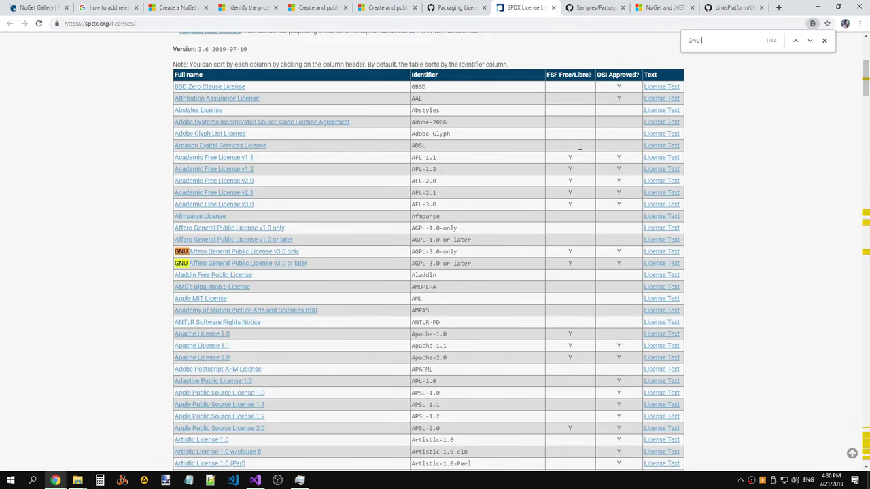
text(Les)
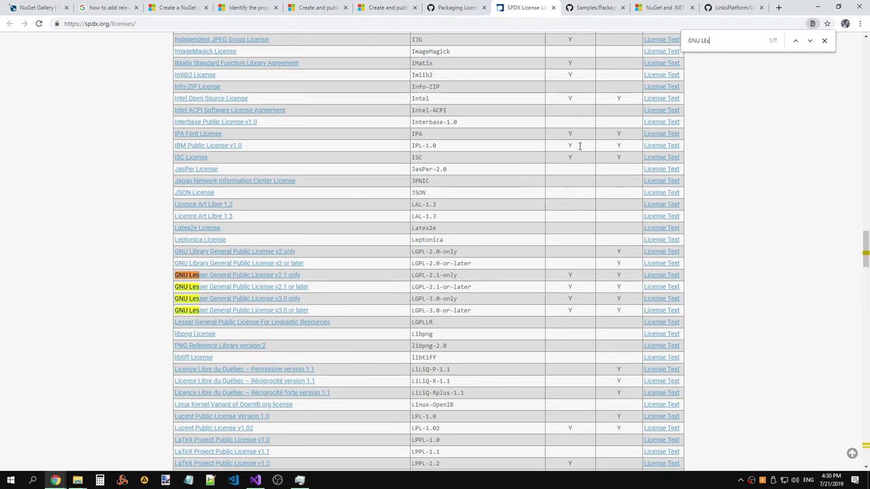
text(s)
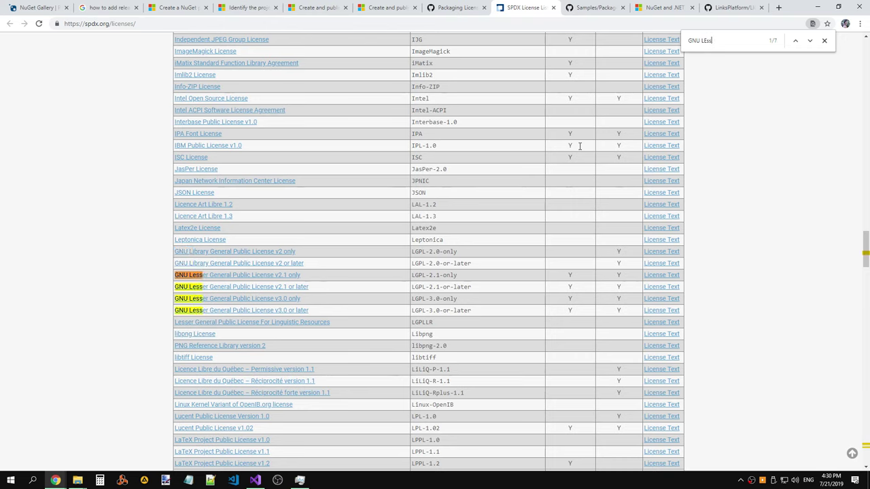
click(286, 300)
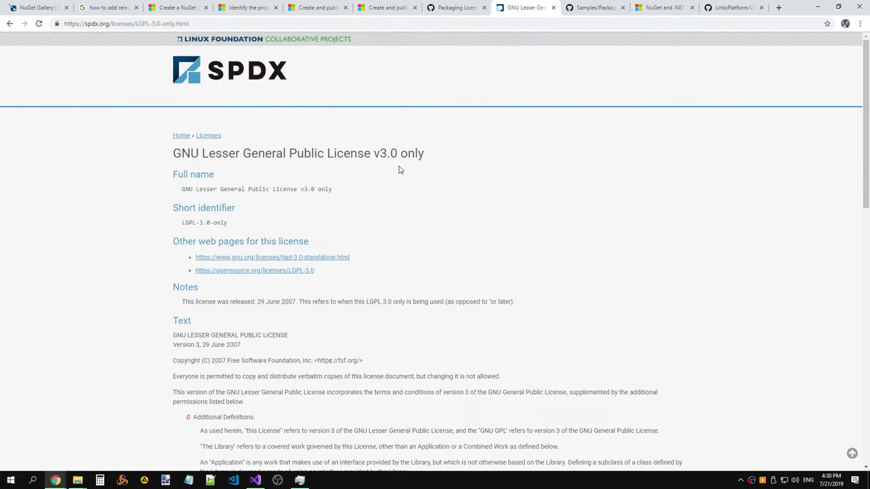
Step: Compare the SPDX text of GNU Lesser General Public License v3.0 only with the LinksPlatform repository's LICENSE file
scroll(399, 170, down, 1)
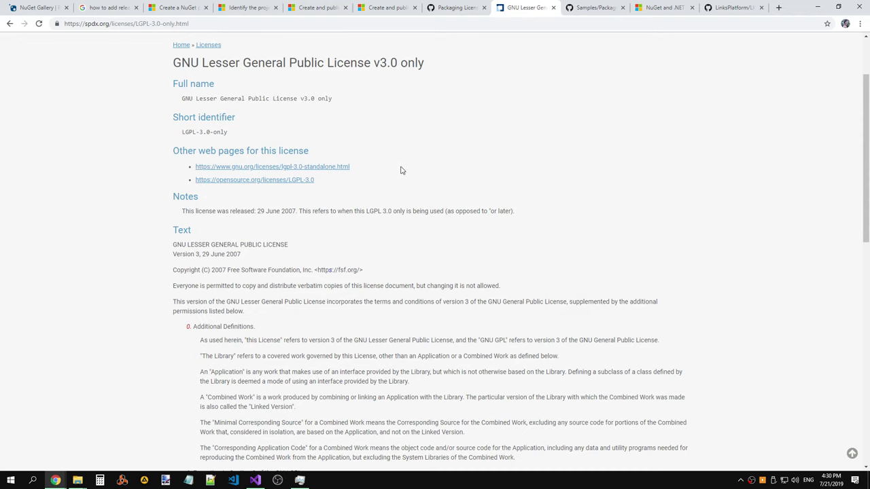
scroll(401, 170, down, 3)
scroll(402, 169, up, 1)
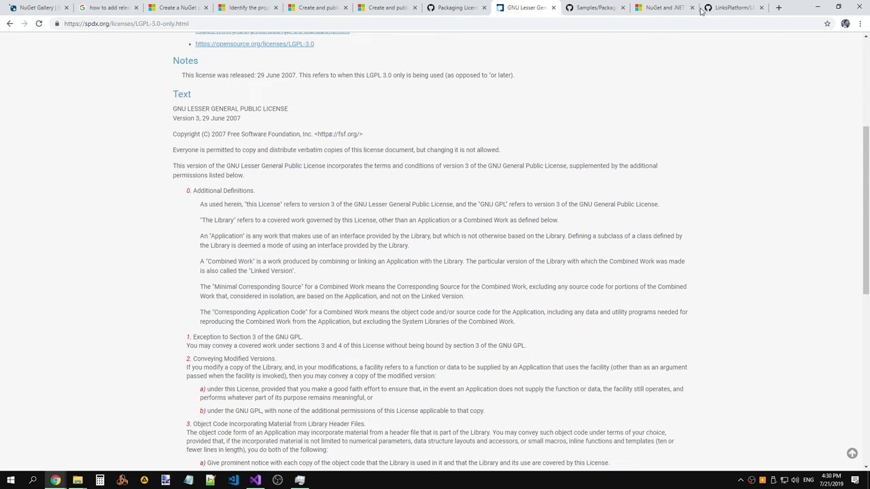
click(727, 9)
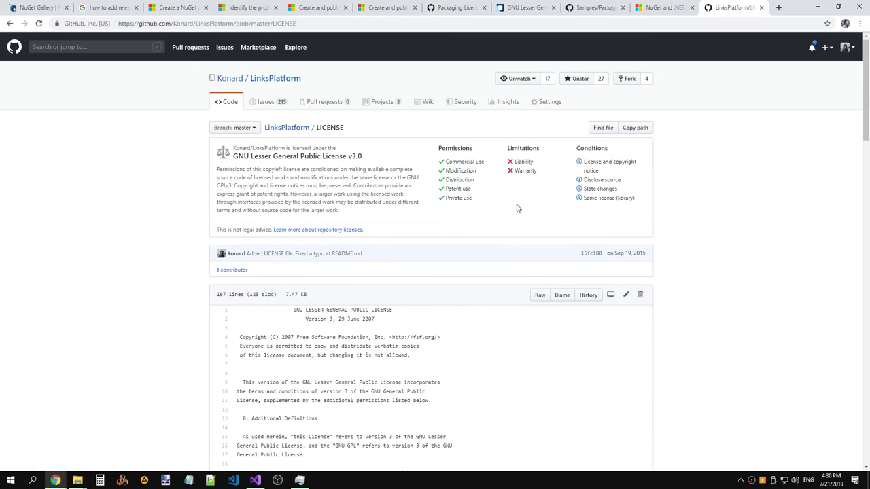
scroll(514, 213, down, 1)
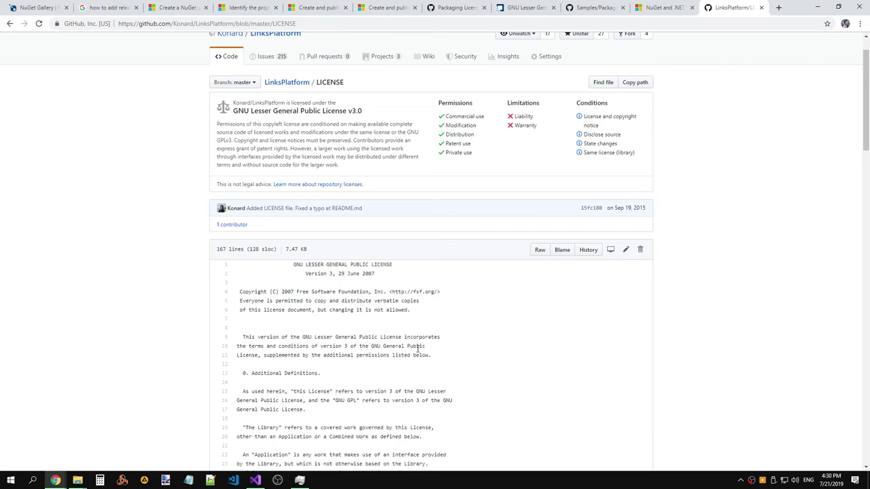
scroll(319, 356, down, 3)
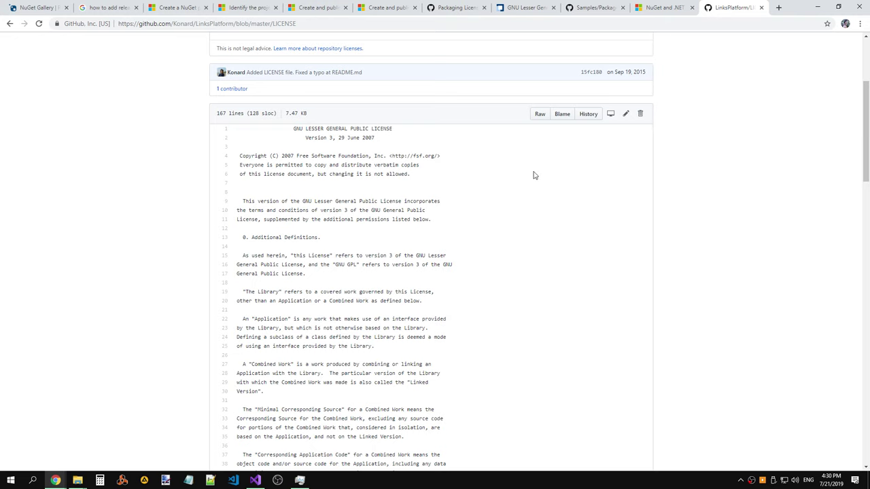
Step: Revisit the open NuGet reference pages and the packaging license wiki, and return to the top of the SPDX license page
click(674, 4)
click(596, 10)
click(538, 9)
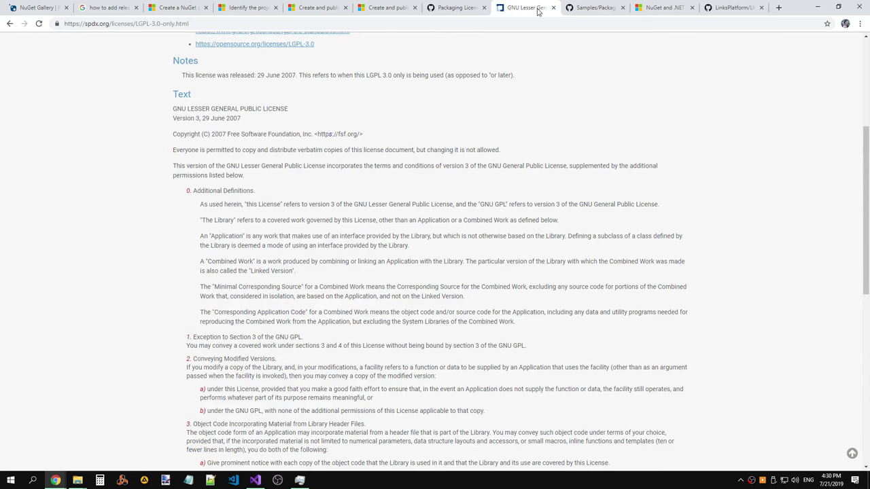
scroll(513, 93, up, 2)
click(457, 7)
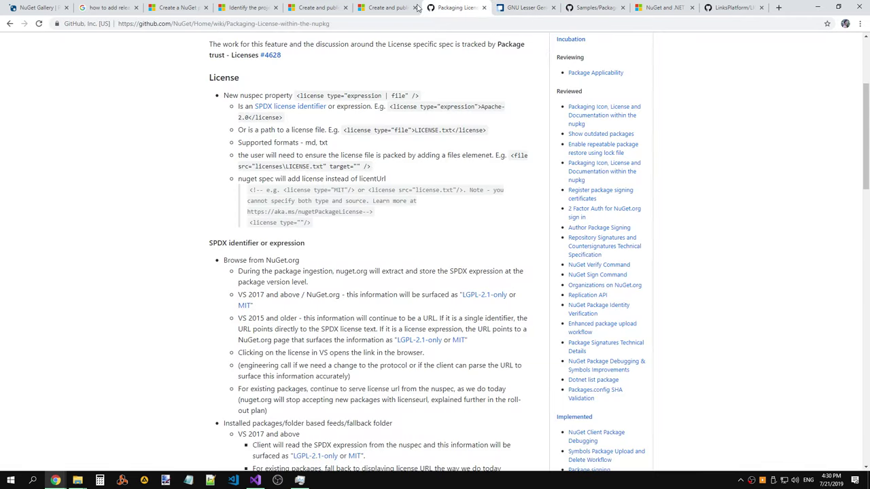
click(386, 6)
click(498, 8)
scroll(523, 68, up, 2)
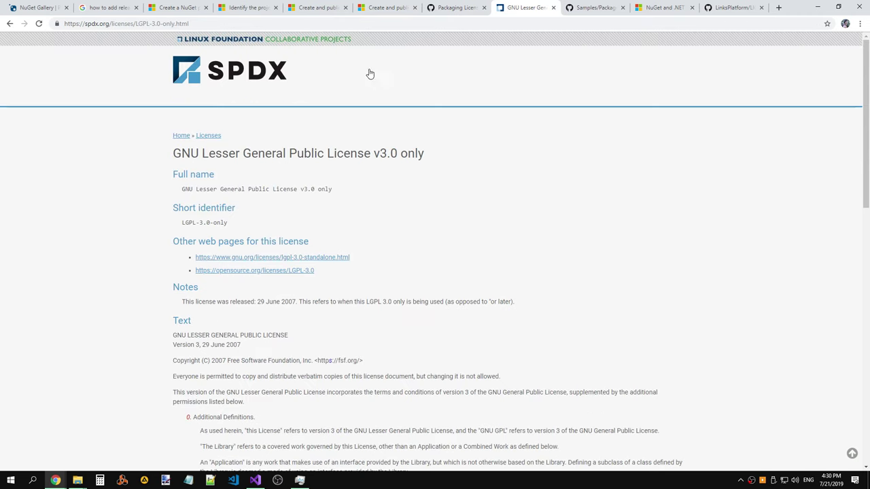
Step: Copy the LGPL-3.0-only identifier from the SPDX list into the package's license expression in Visual Studio and save the project properties
click(10, 23)
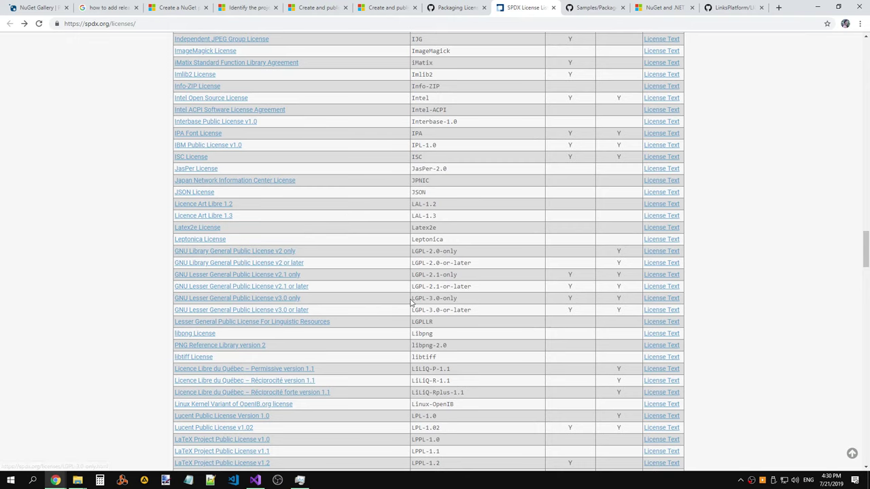
drag(468, 302, 414, 299)
key(alt+Tab)
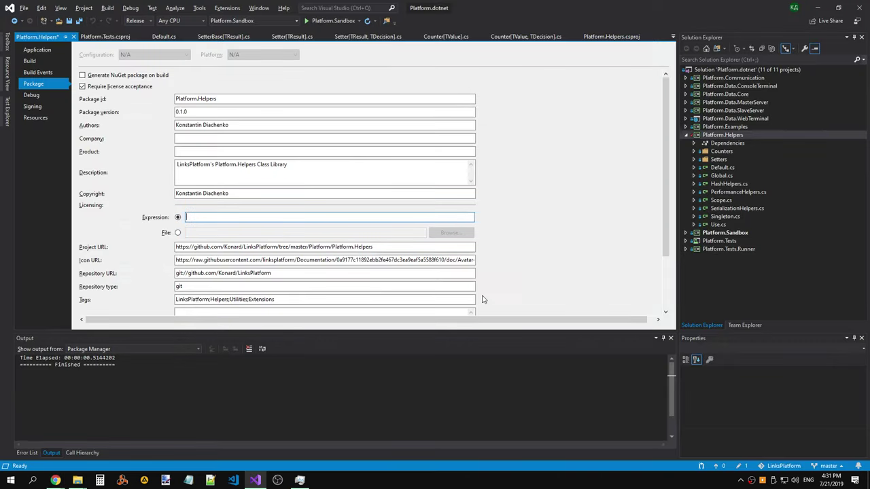
text(LGPL-3.0-only)
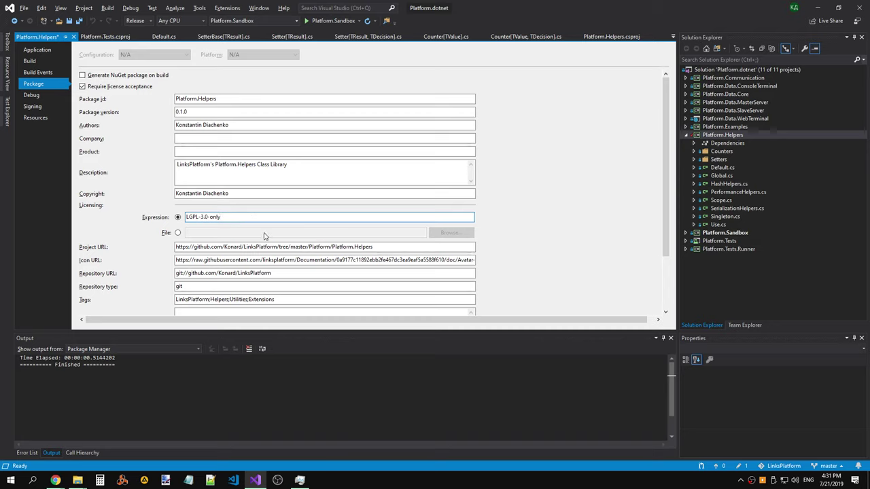
key(ctrl+s)
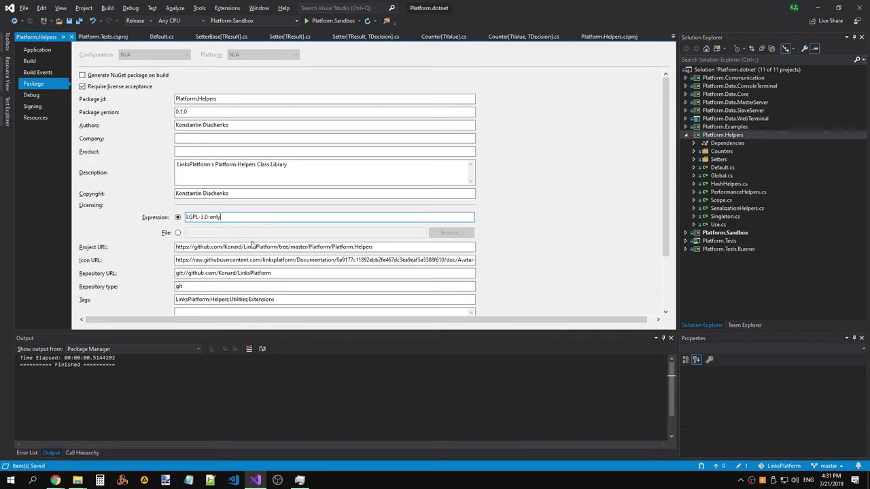
Step: Review the package properties of Platform.Helpers from the description through the repository type, tags and release notes
click(284, 176)
scroll(301, 171, down, 2)
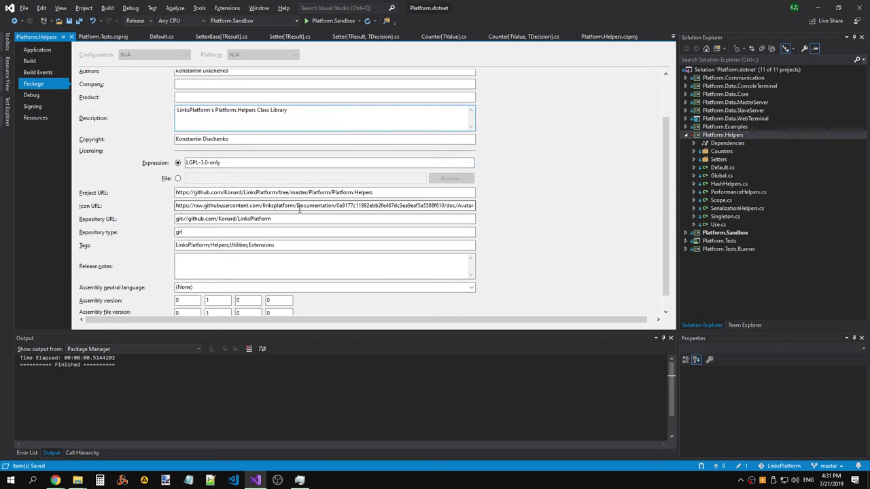
click(257, 233)
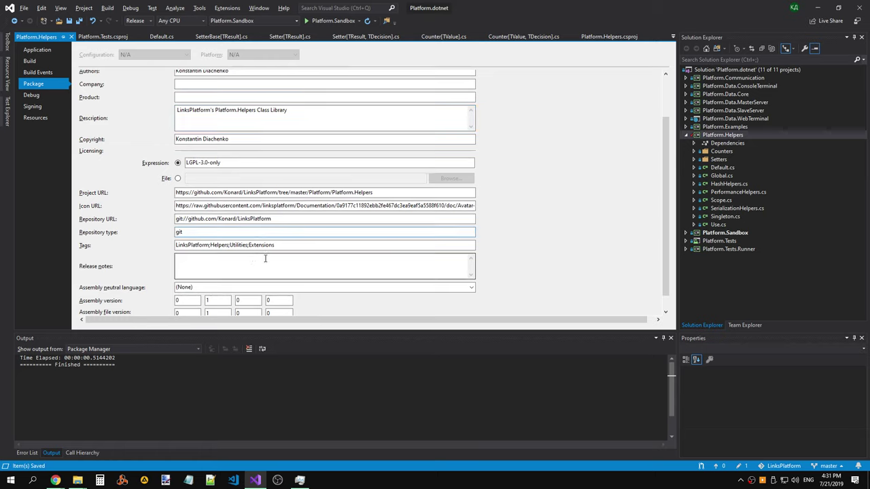
scroll(269, 255, down, 1)
click(276, 243)
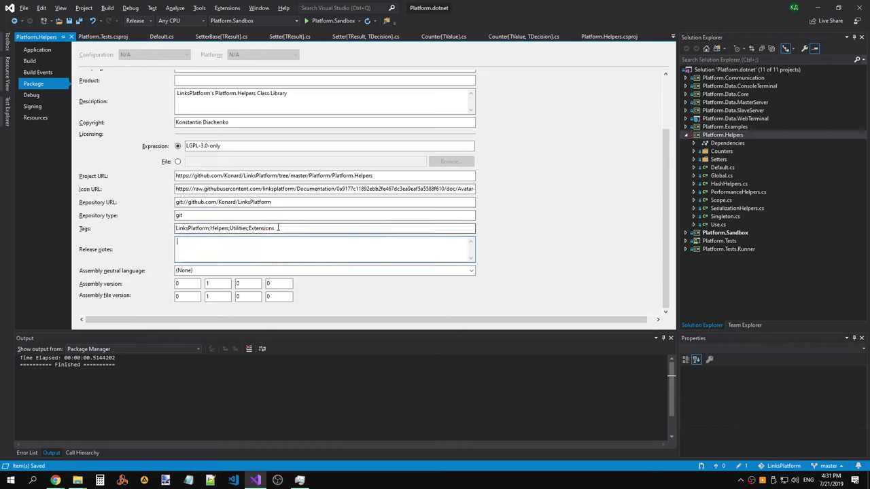
scroll(278, 227, up, 3)
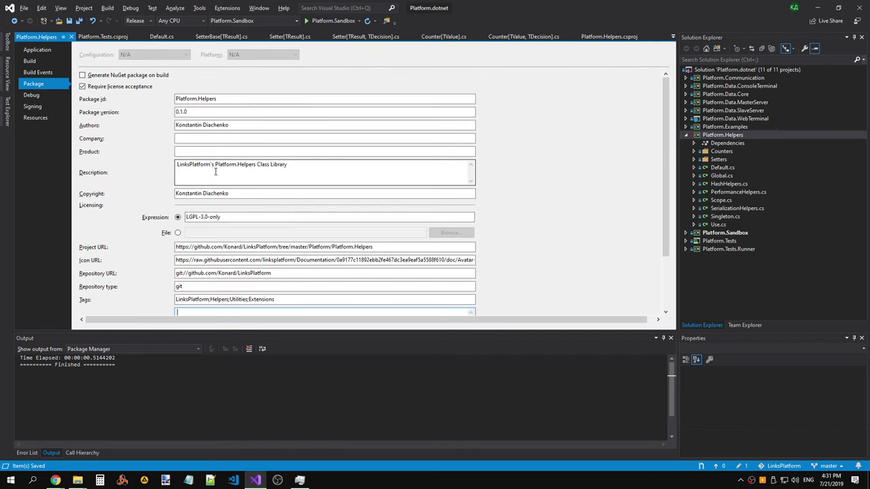
Step: Check the package's identity fields, from the company, product and description back to the authors, version and package id
click(203, 138)
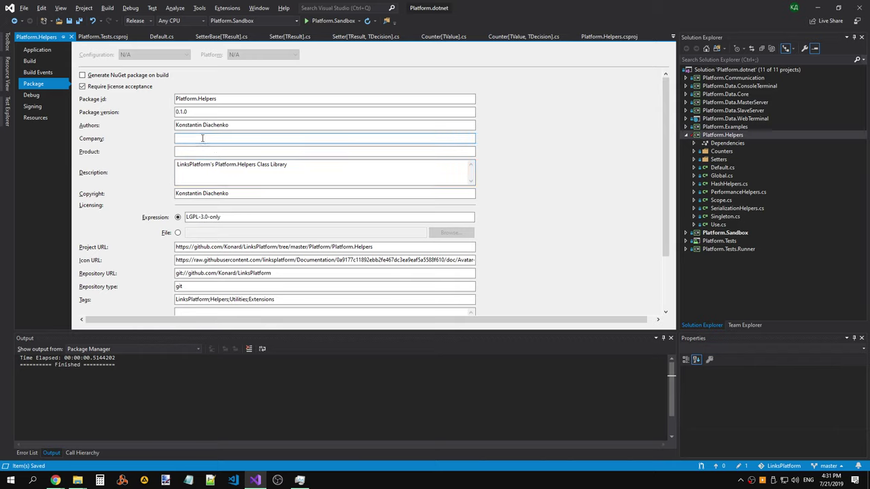
key(Tab)
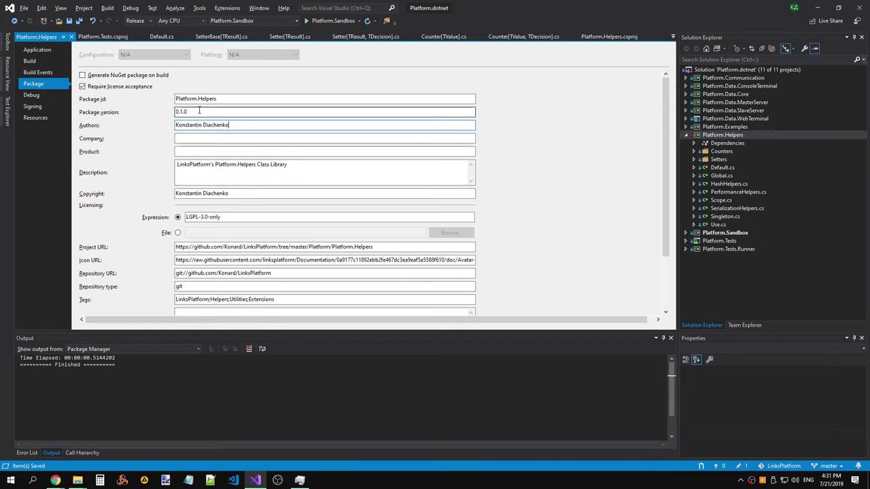
key(Tab)
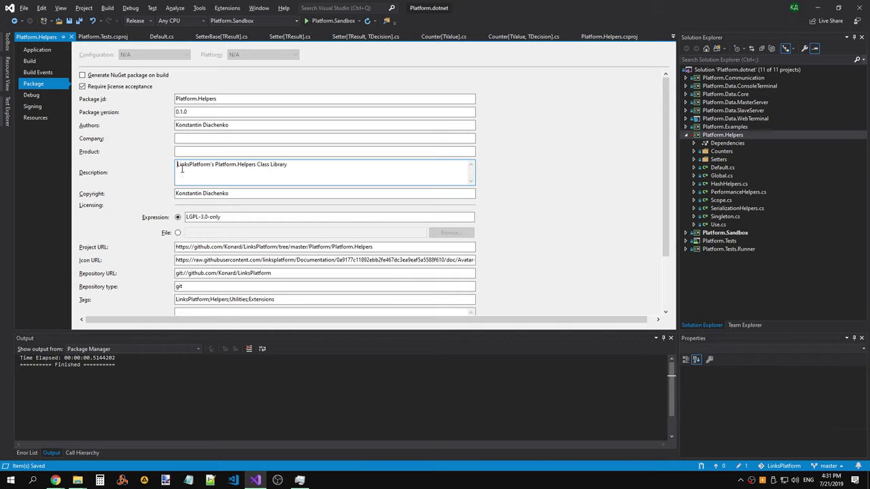
key(shift+Tab)
key(shift+Tab)
key(shift+Tab)
key(shift+Tab)
key(shift+Tab)
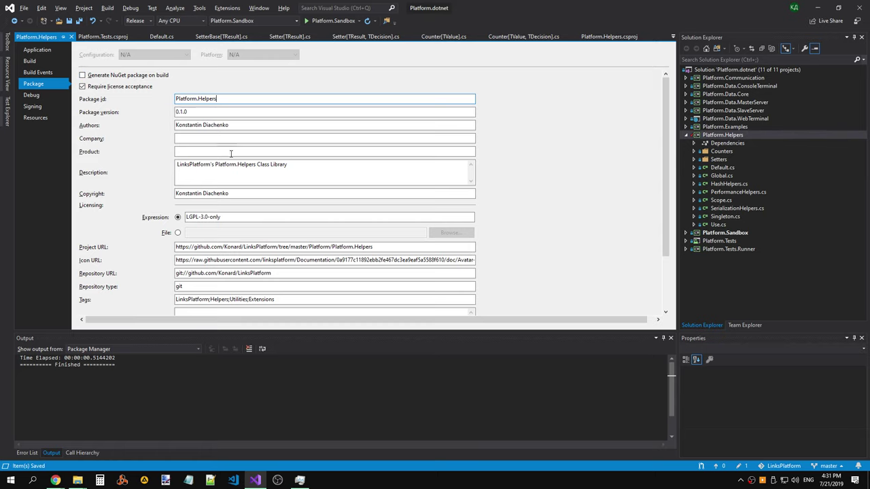
Step: Check the license expression, release notes, assembly file version and tags of the package
click(263, 217)
scroll(267, 192, down, 2)
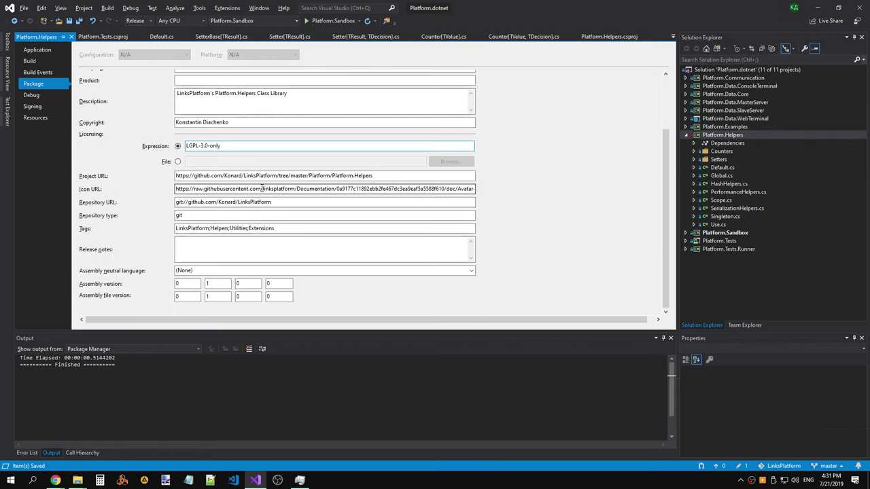
click(228, 253)
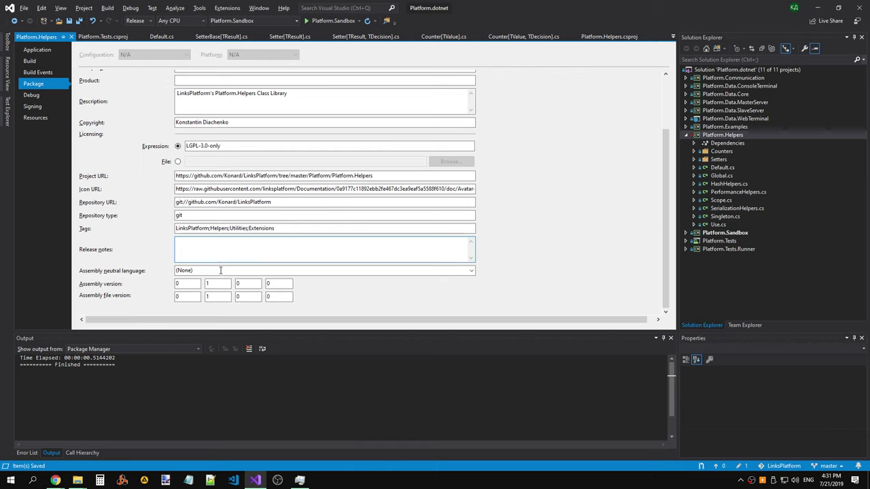
click(237, 296)
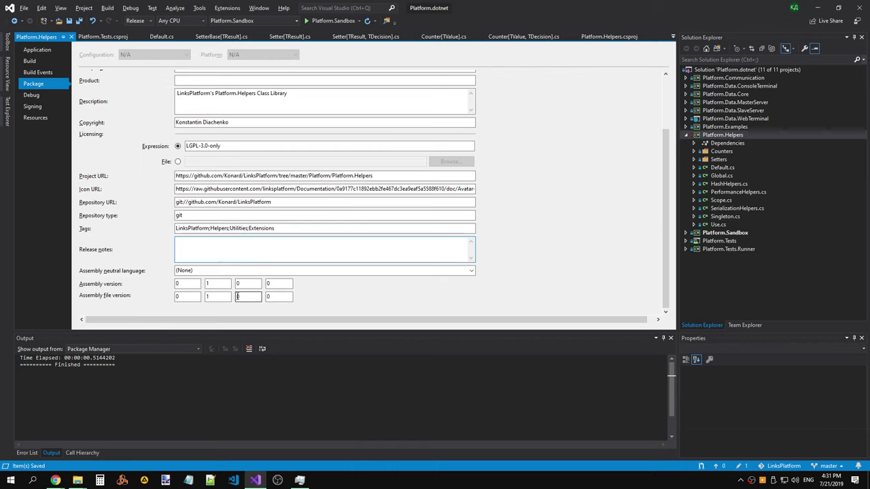
click(202, 255)
click(267, 229)
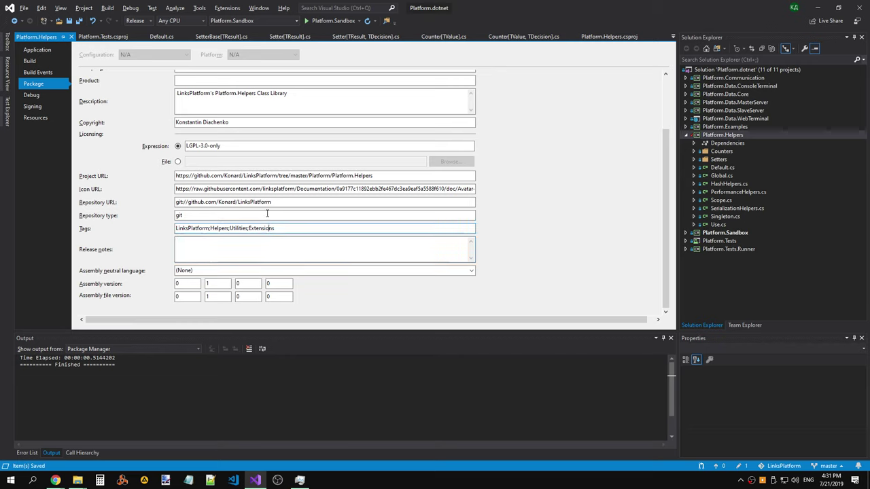
Step: Select the package's icon URL through to its end to inspect the full address
click(380, 189)
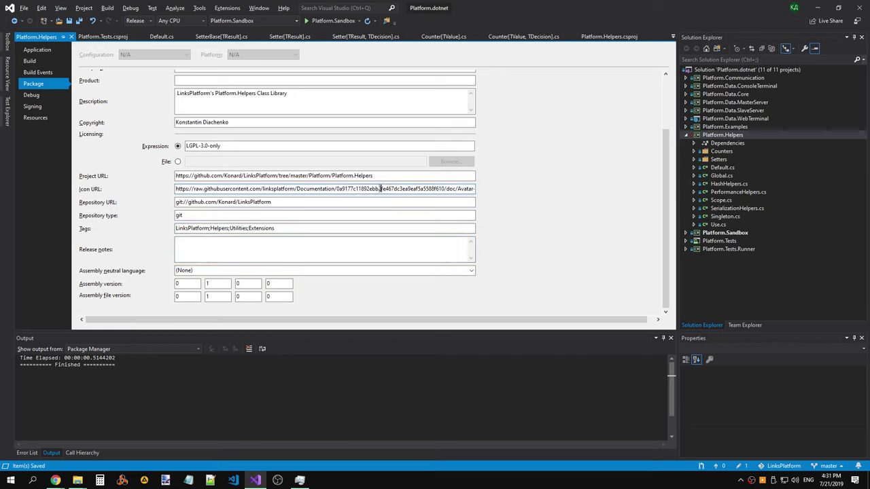
drag(350, 189, 509, 191)
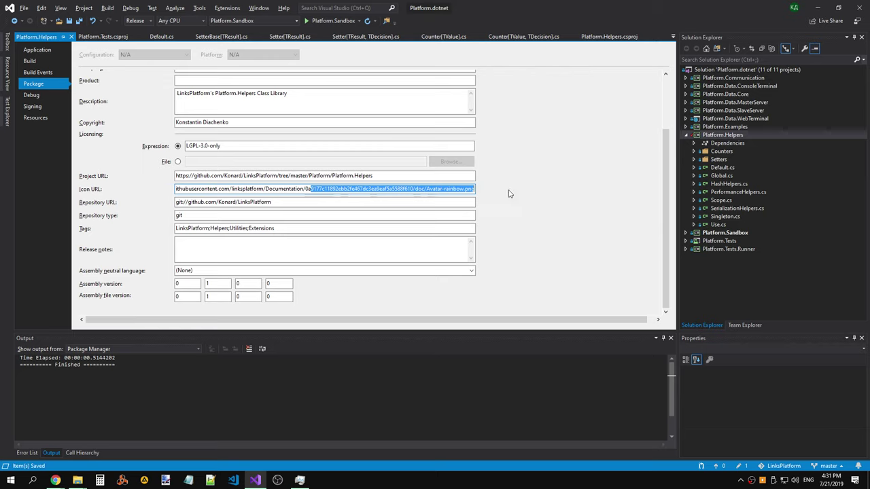
click(471, 189)
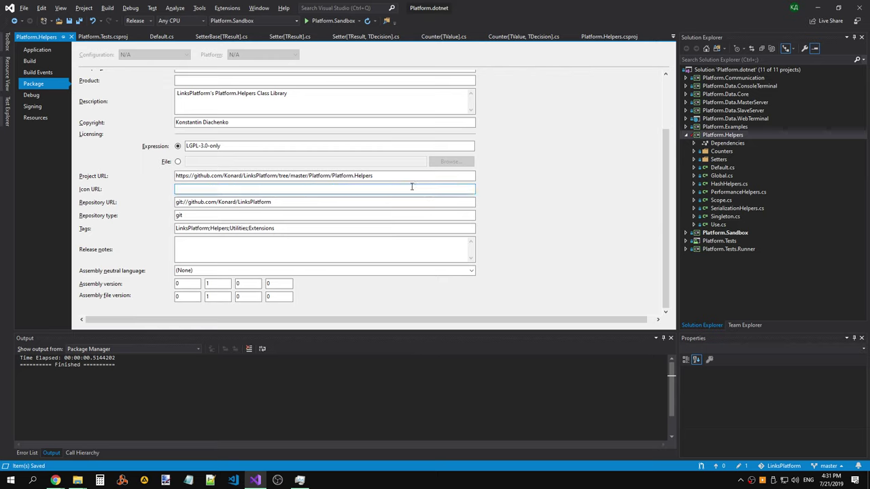
drag(410, 188, 485, 191)
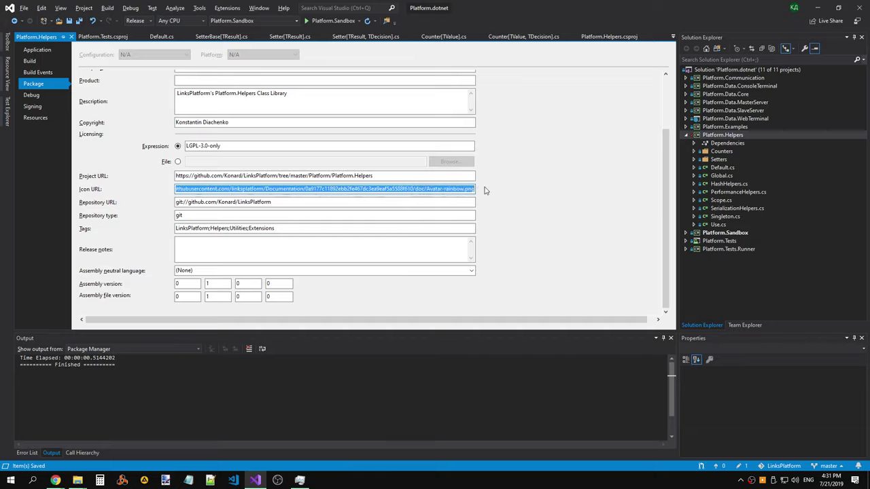
click(816, 7)
click(817, 7)
right_click(246, 130)
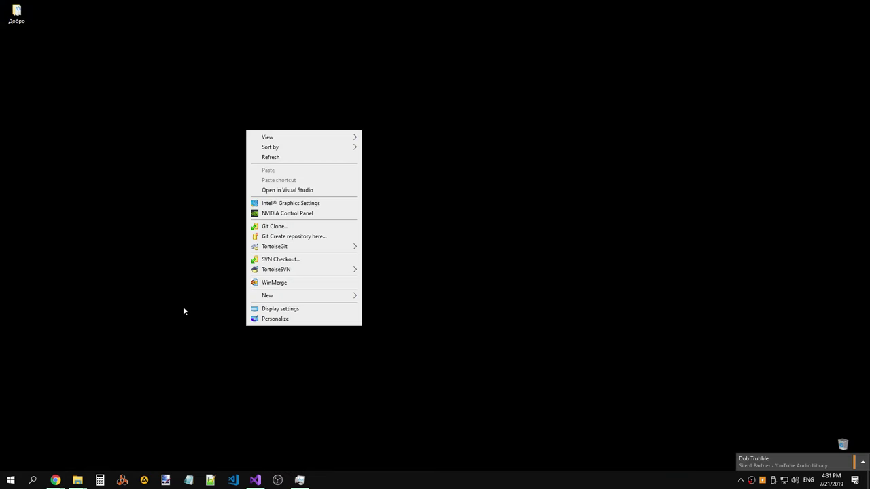
click(67, 475)
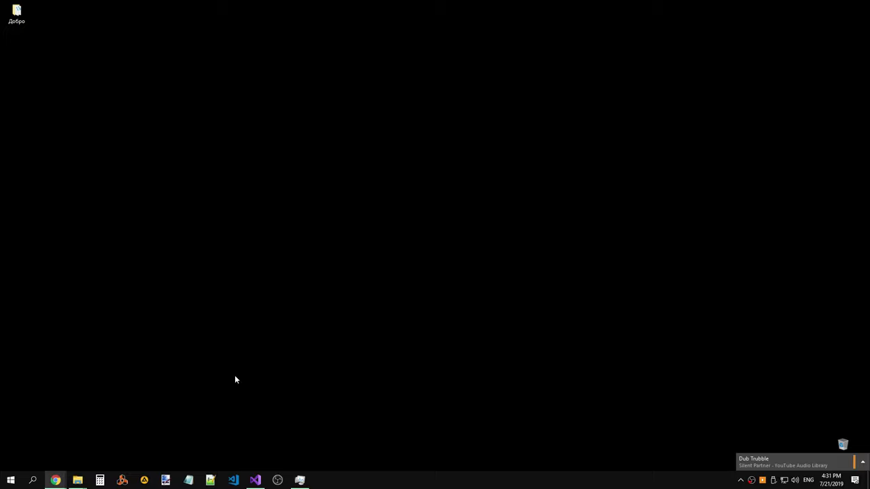
click(57, 480)
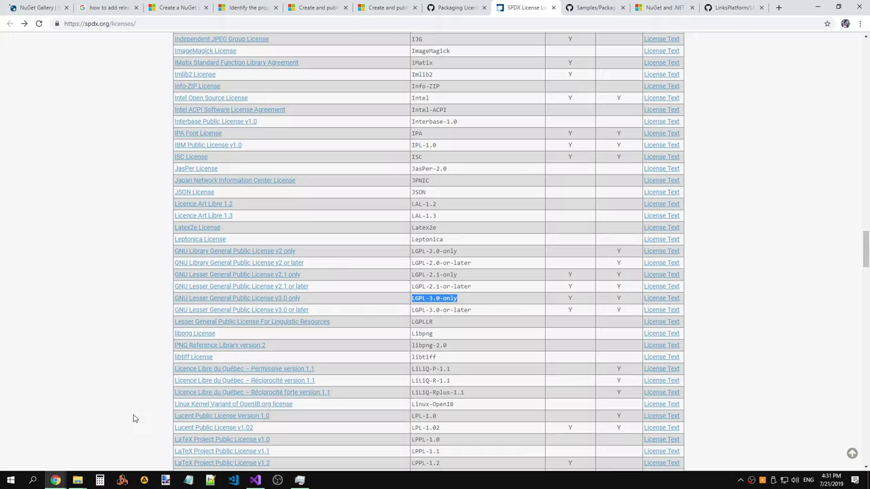
click(778, 8)
click(817, 6)
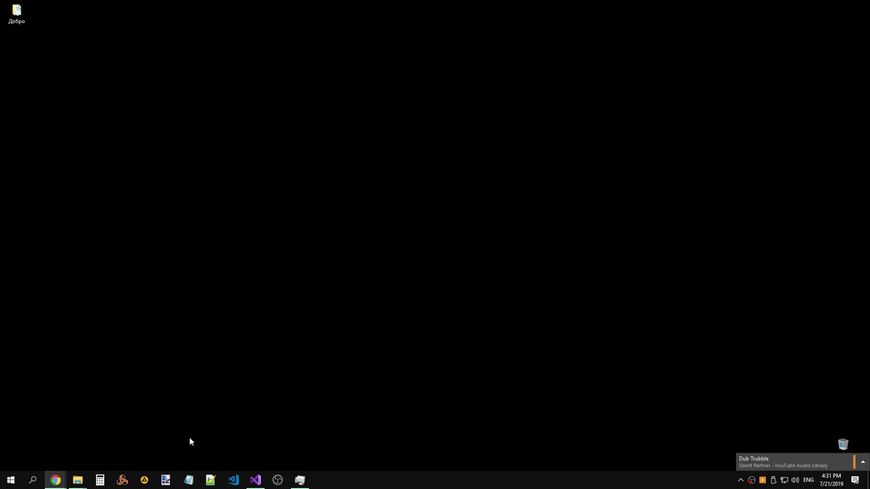
Step: Switch to File Explorer and open the Documentation repository's doc folder at C:\Code\Documentation\doc
mouse_move(78, 482)
drag(79, 481, 62, 435)
click(62, 434)
double_click(415, 195)
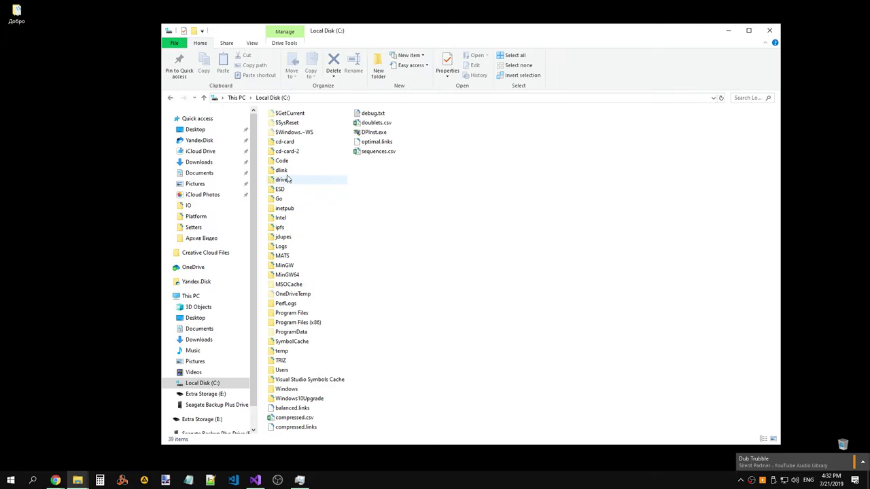
click(281, 162)
double_click(281, 163)
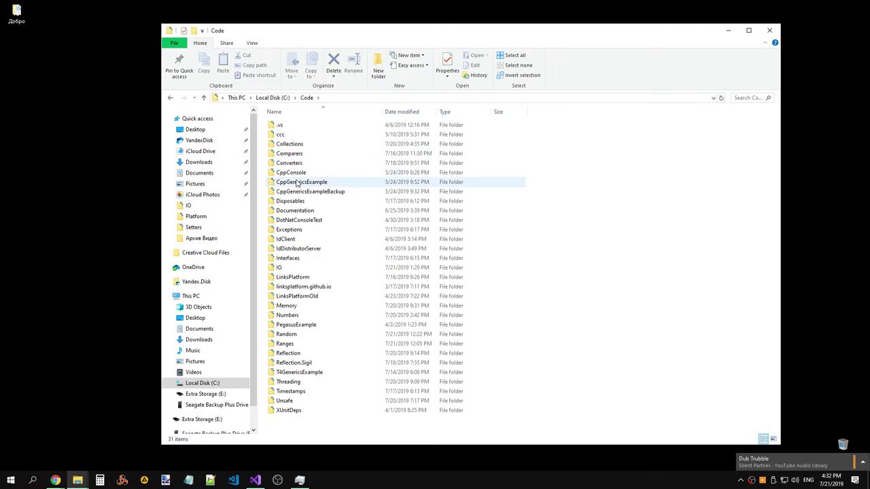
double_click(306, 210)
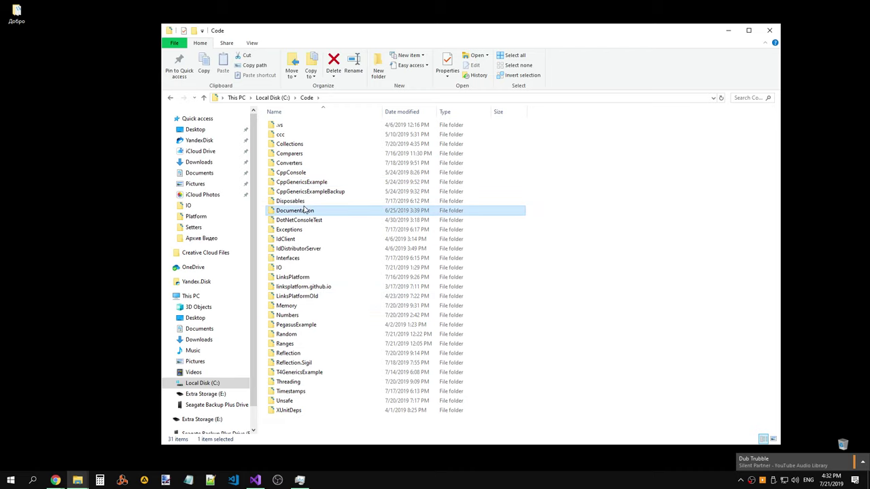
double_click(319, 135)
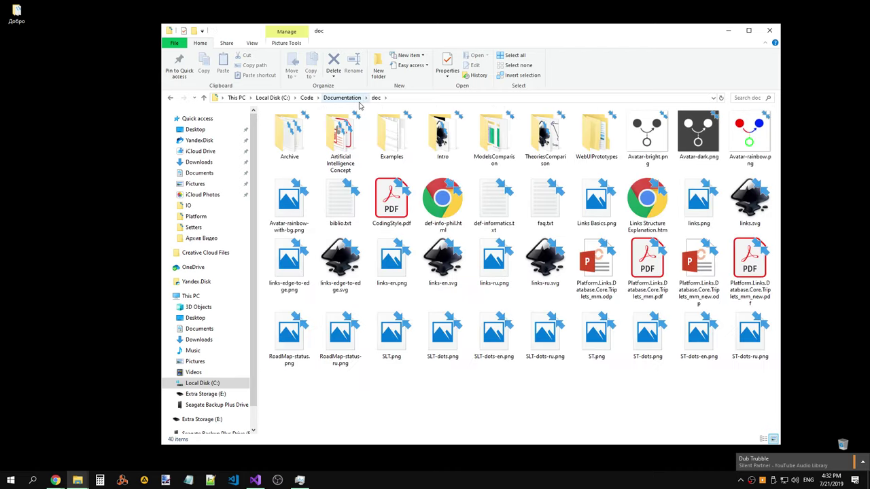
click(351, 100)
double_click(293, 135)
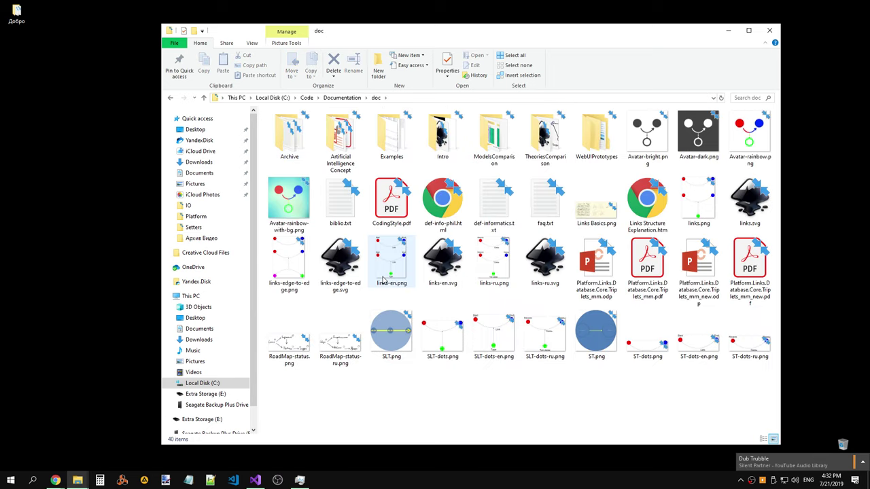
Step: Open Avatar-rainbow.png from the doc folder in GIMP
right_click(752, 131)
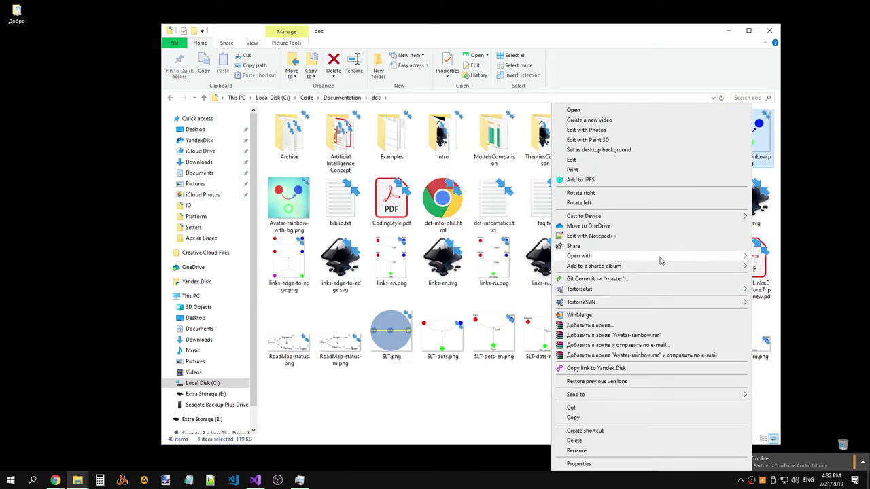
mouse_move(659, 261)
click(464, 255)
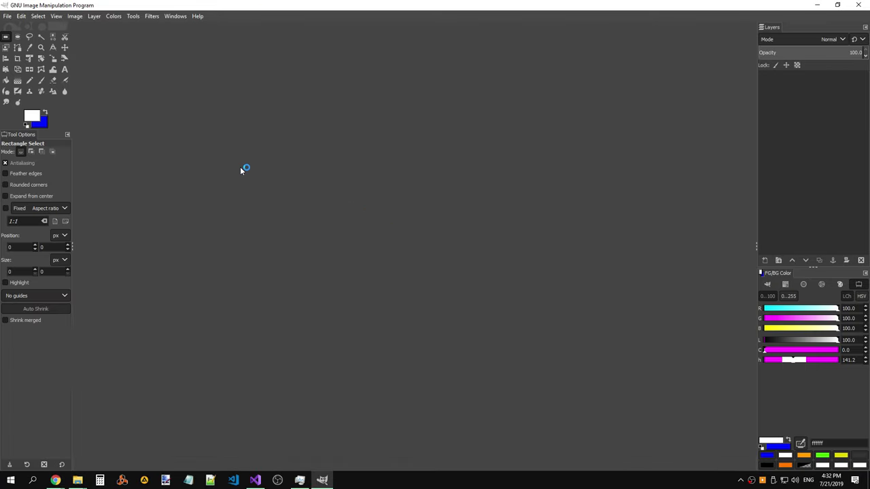
Step: Scale the avatar image to 64 × 64 px with Cubic interpolation
click(9, 15)
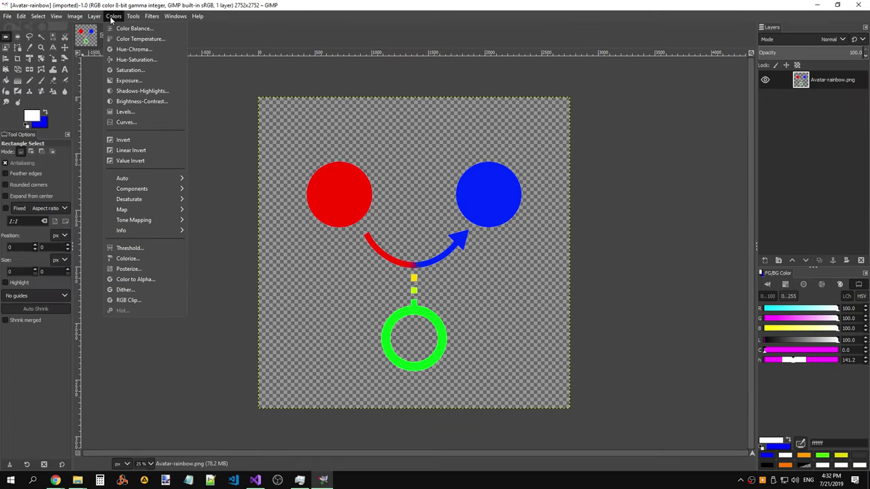
mouse_move(95, 17)
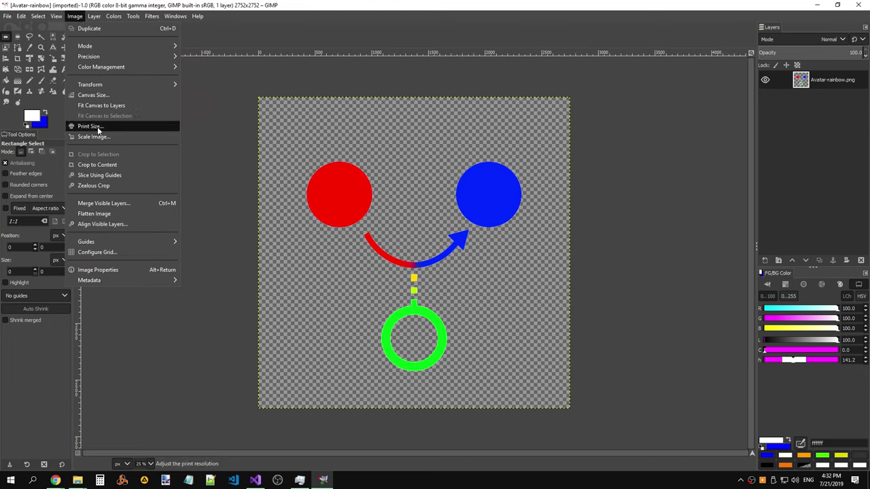
click(95, 137)
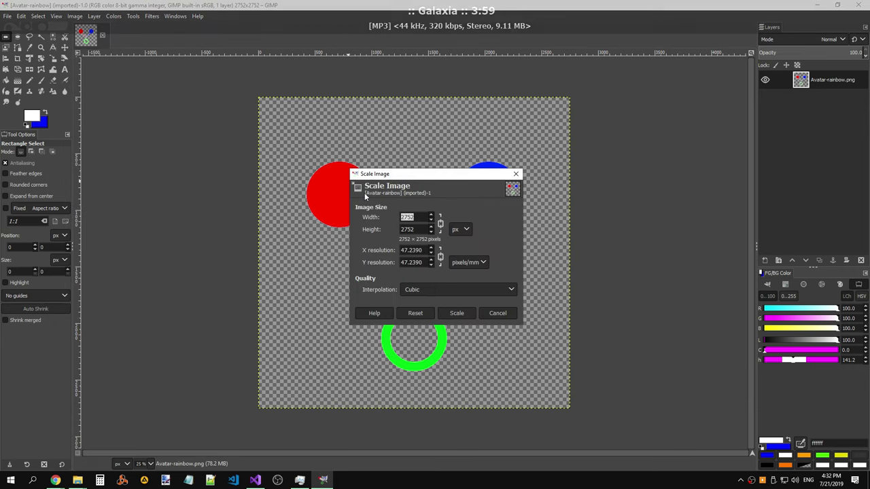
text(64)
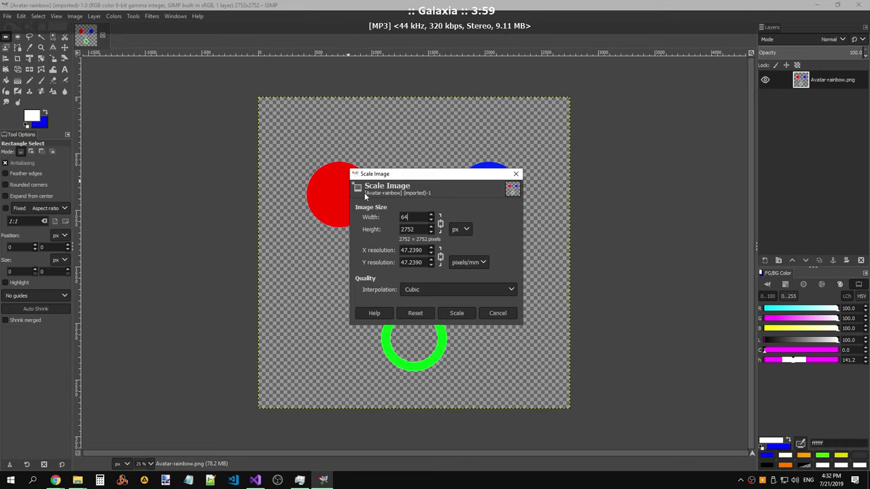
key(Tab)
click(451, 290)
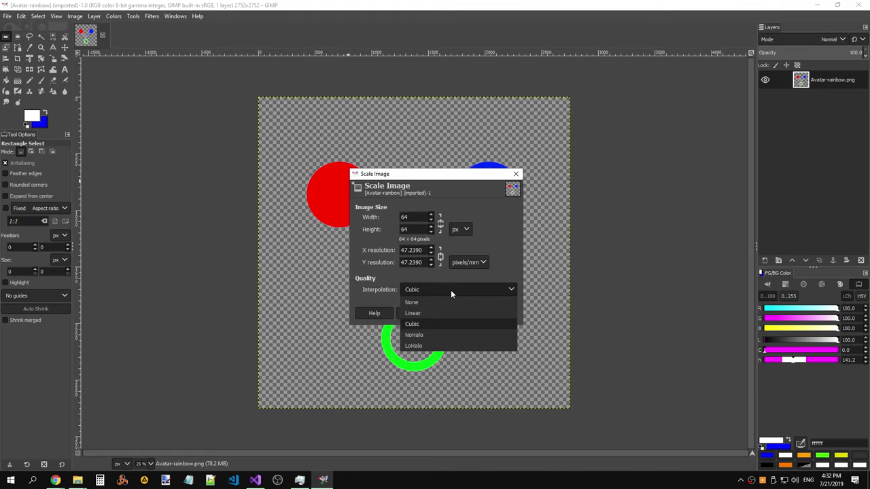
click(451, 290)
click(472, 315)
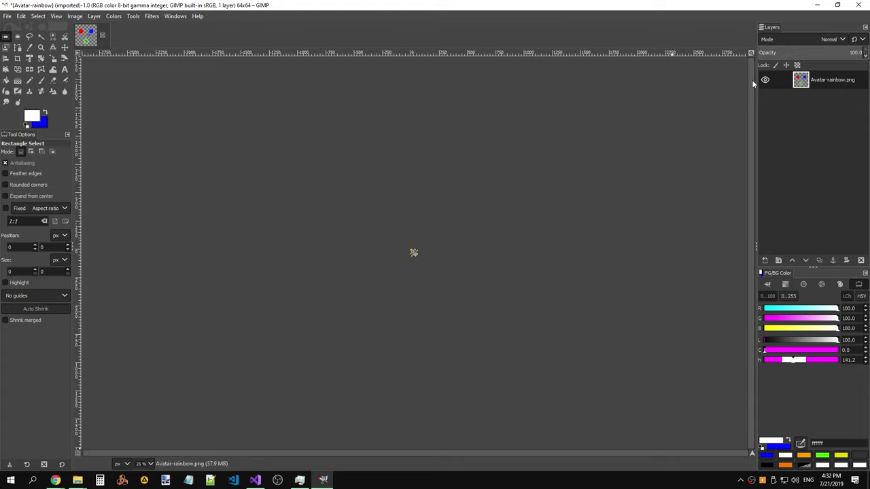
Step: Inspect the scaled avatar's quality enlarged to fill the canvas area and at 100% zoom
click(750, 53)
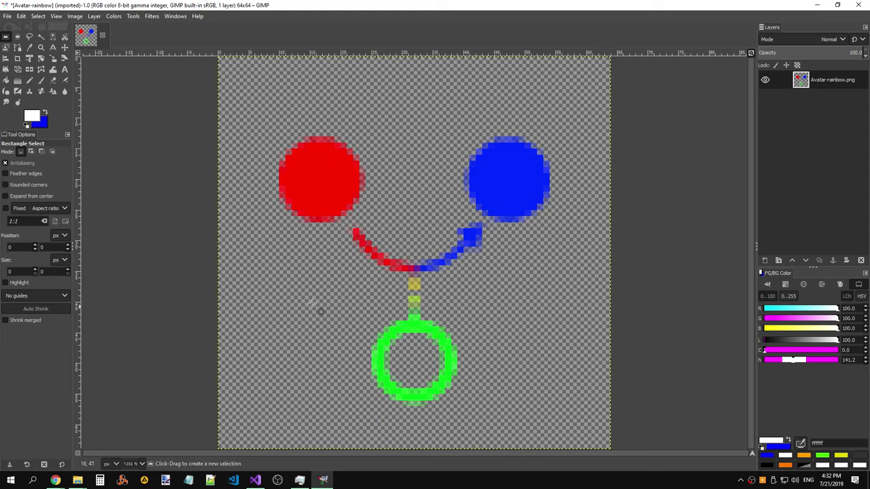
click(78, 58)
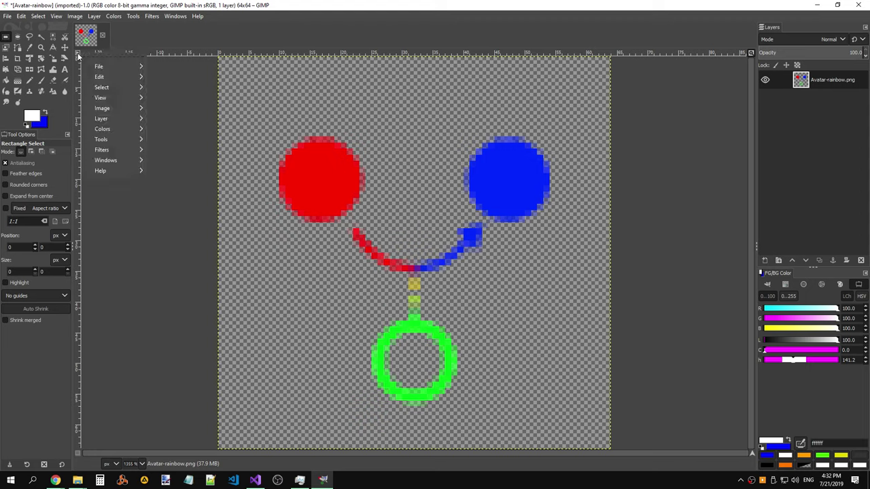
click(79, 455)
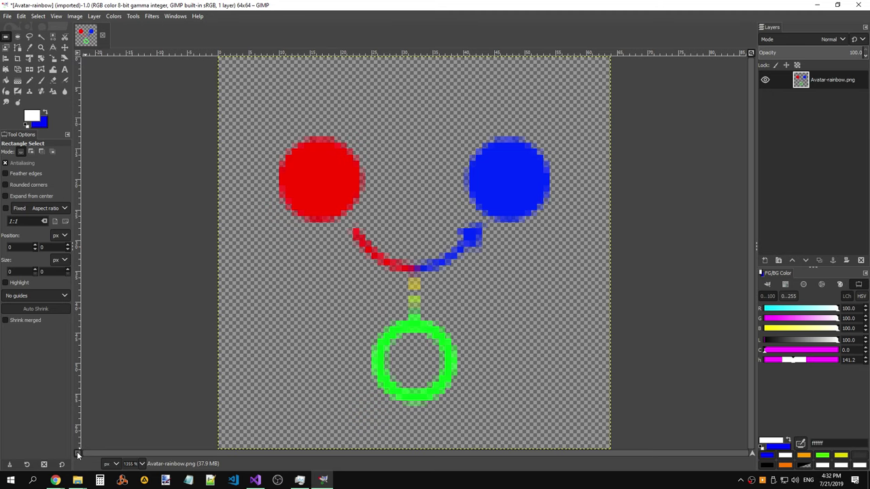
click(78, 455)
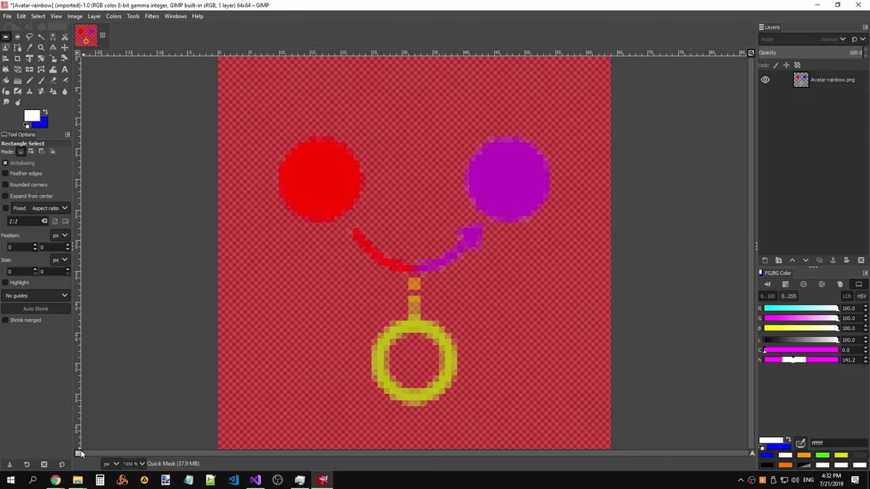
click(78, 455)
click(141, 463)
click(136, 419)
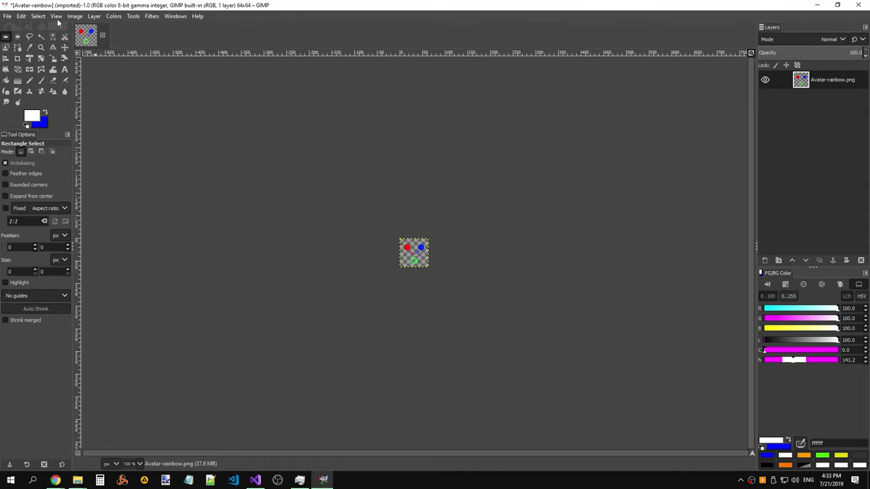
Step: Export the scaled image to the doc folder as Avatar-rainbow-icon-64x64.png with the default PNG options
click(8, 16)
click(64, 156)
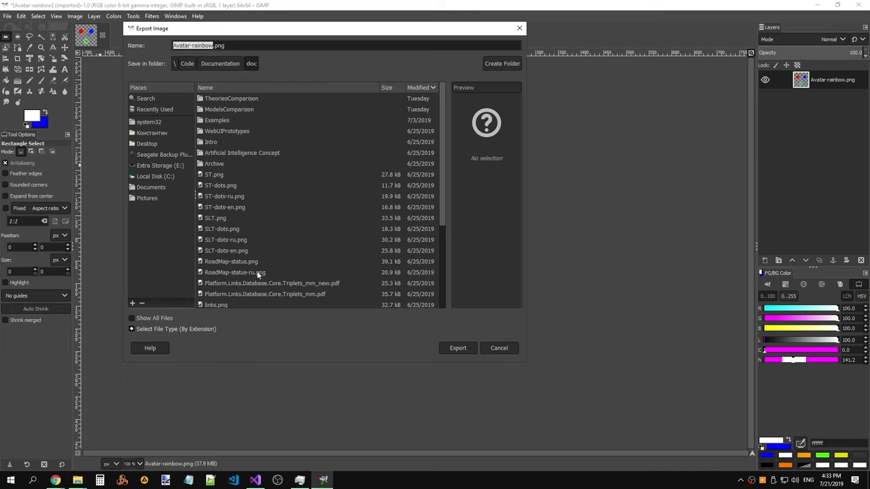
scroll(261, 258, down, 4)
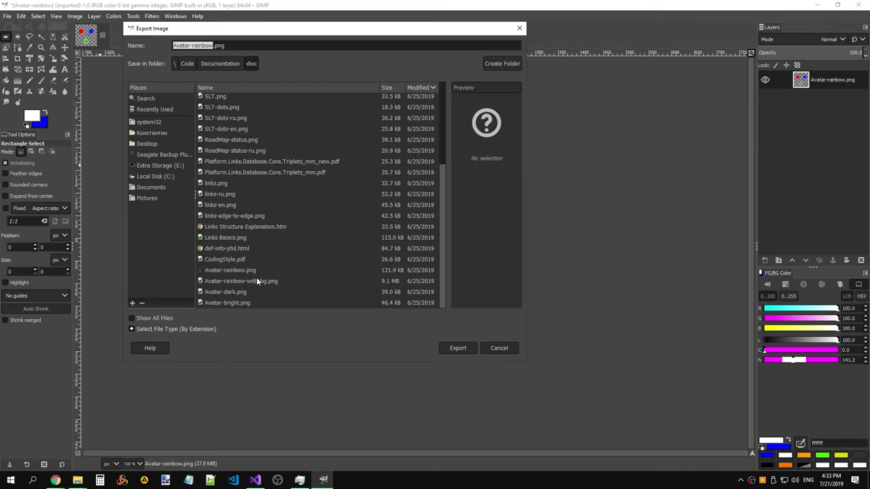
scroll(255, 278, up, 4)
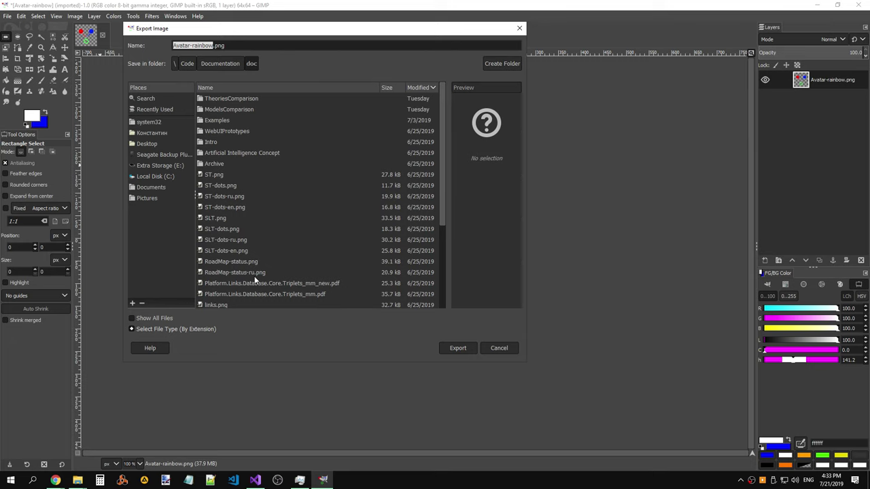
scroll(255, 278, down, 3)
scroll(256, 275, down, 2)
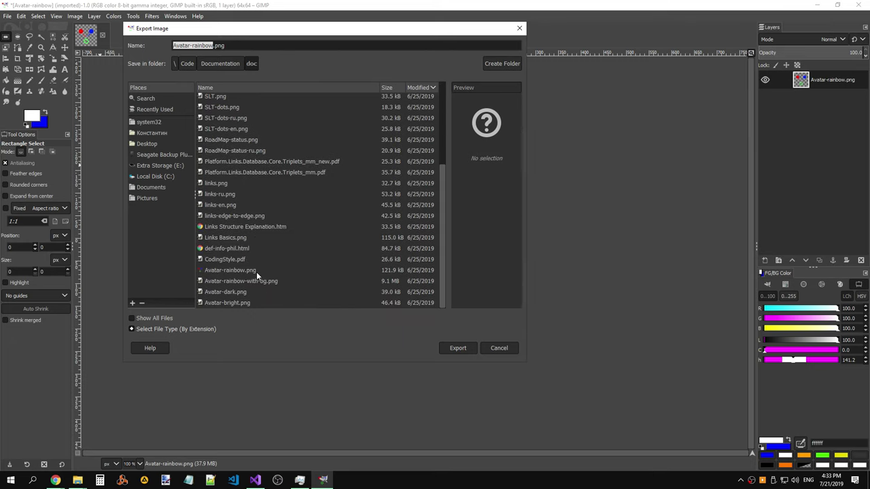
click(256, 270)
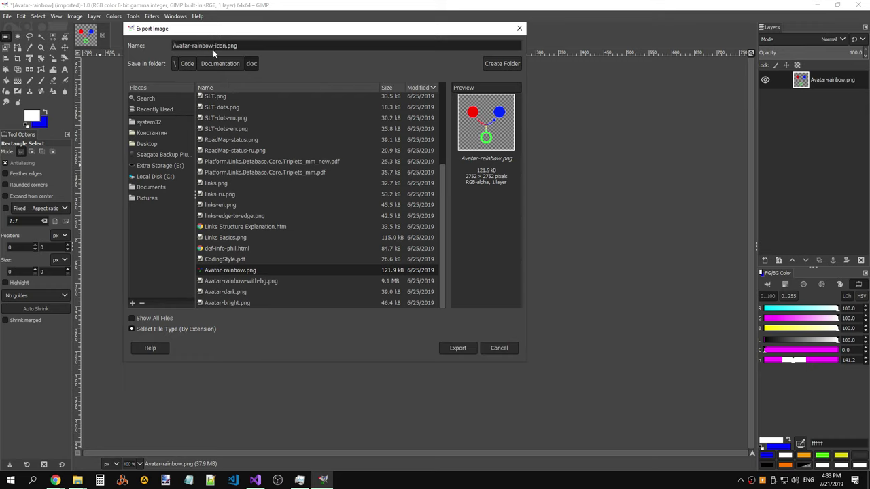
text(64x64)
key(BackSpace)
text(x)
click(464, 350)
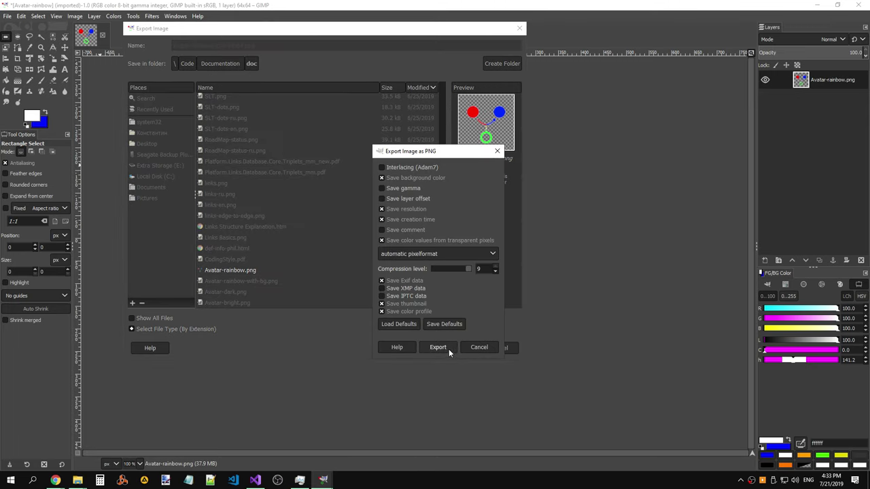
click(448, 348)
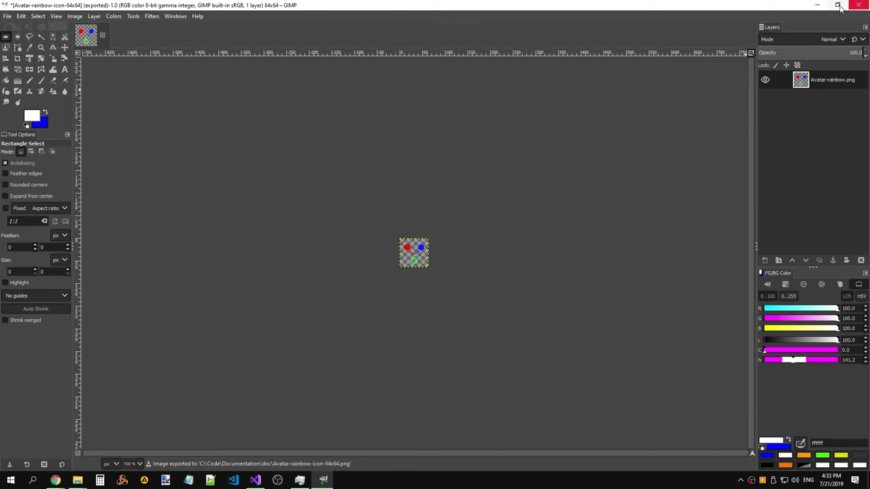
Step: Return to File Explorer and start a TortoiseGit commit to master for the Documentation repository
click(818, 9)
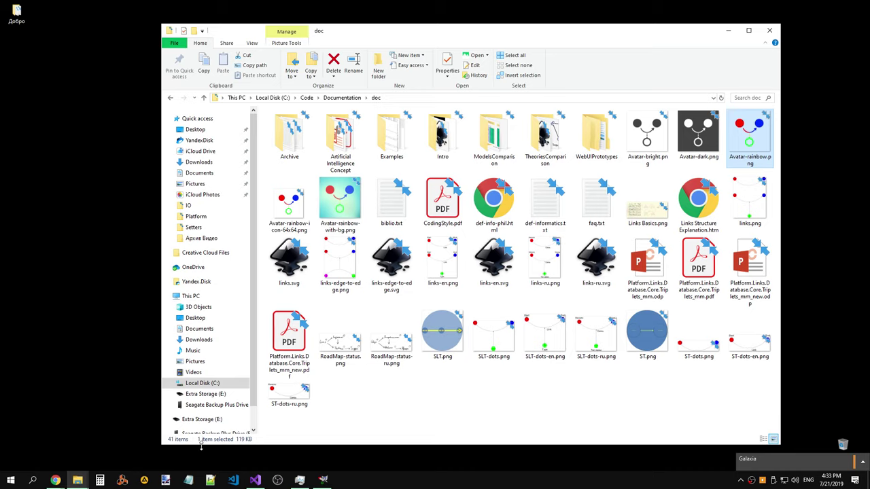
mouse_move(55, 480)
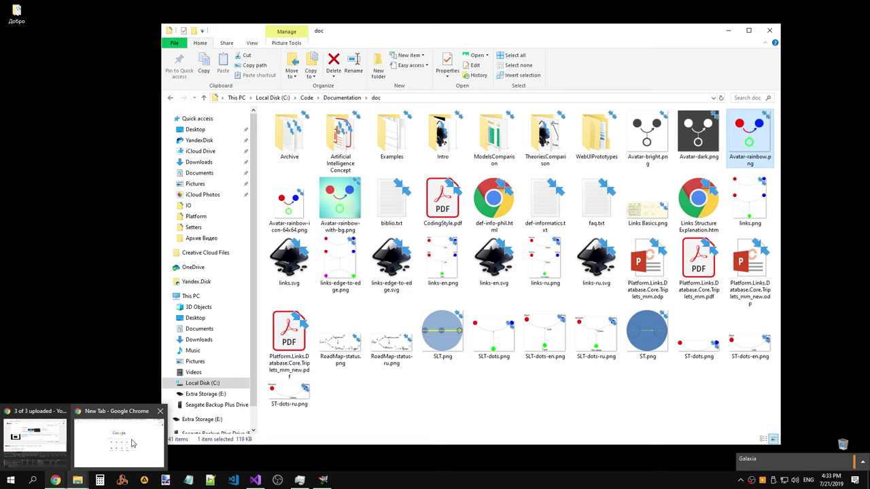
click(343, 98)
right_click(322, 205)
click(306, 329)
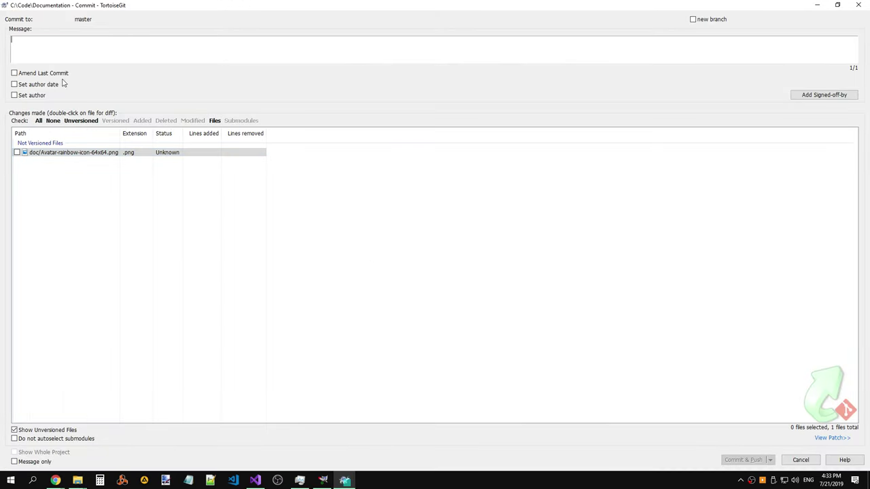
Step: Include doc/Avatar-rainbow-icon-64x64.png in the commit and enter the message "Added 64x64 version of Avatar-rainbow-icon-64x64."
click(17, 154)
click(52, 53)
text(Added 64x64)
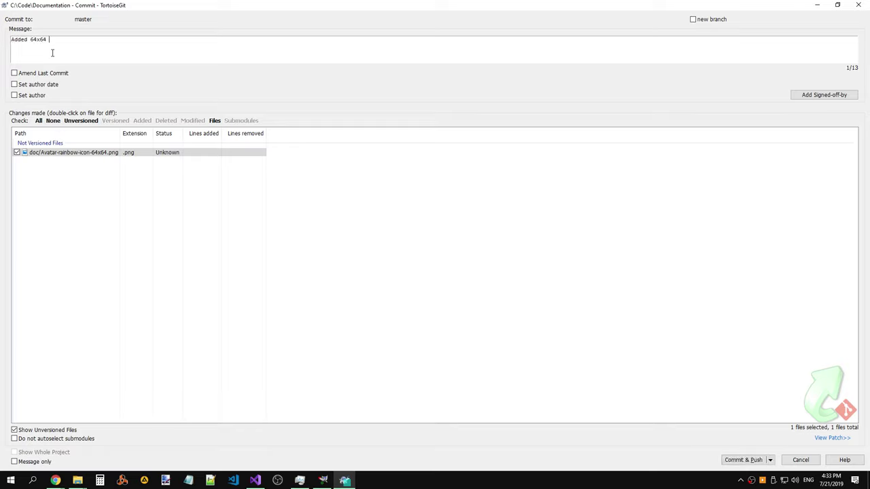
text( version of Avat)
key(Return)
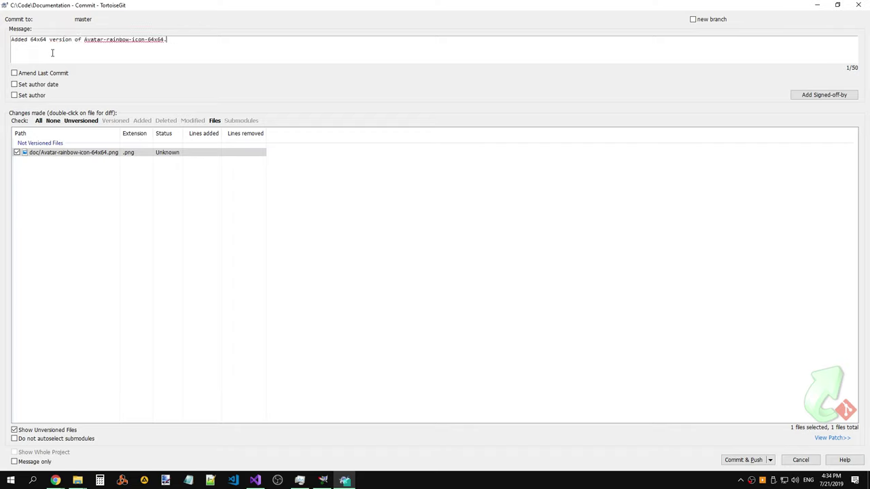
Step: Correct the end of the commit message so it reads "Added 64x64 version of Avatar-rainbow.png special for NuGet"
key(BackSpace)
key(BackSpace)
key(BackSpace)
key(BackSpace)
key(BackSpace)
key(BackSpace)
key(BackSpace)
key(BackSpace)
key(BackSpace)
key(BackSpace)
key(BackSpace)
key(BackSpace)
key(BackSpace)
key(BackSpace)
key(BackSpace)
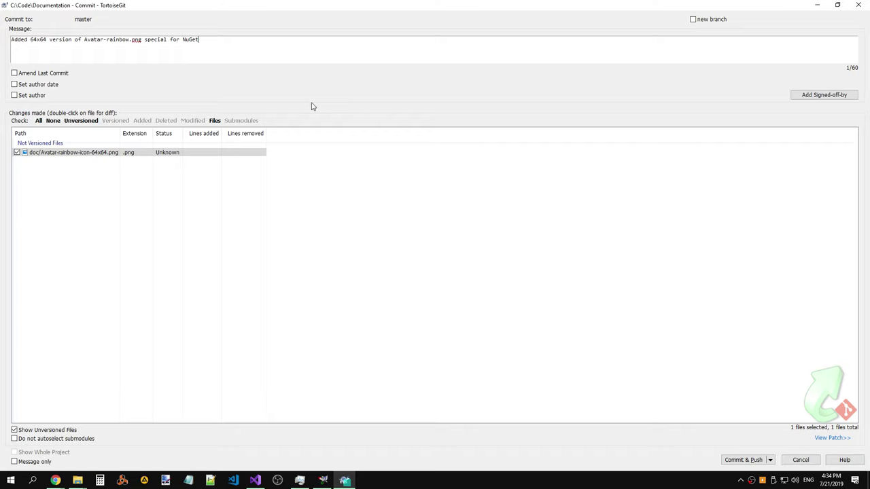
Step: Commit and push the icon to master, and pull the remote changes from origin into the Documentation repository
click(745, 460)
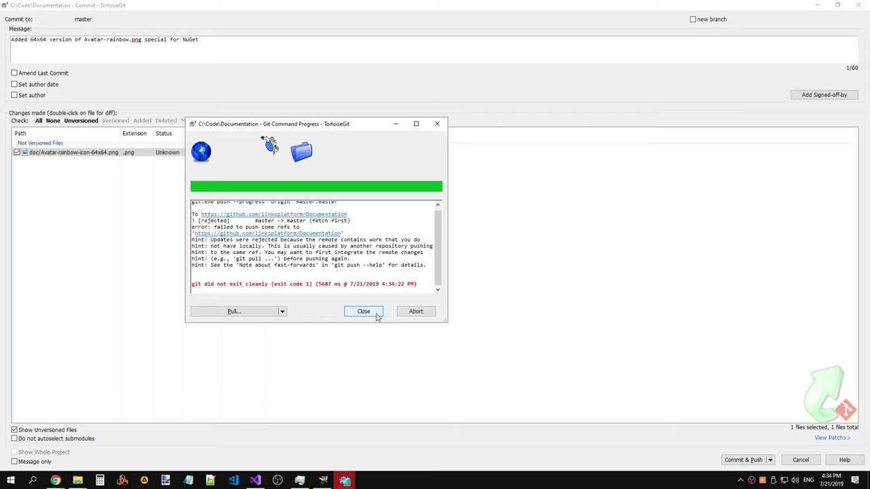
click(262, 311)
click(148, 180)
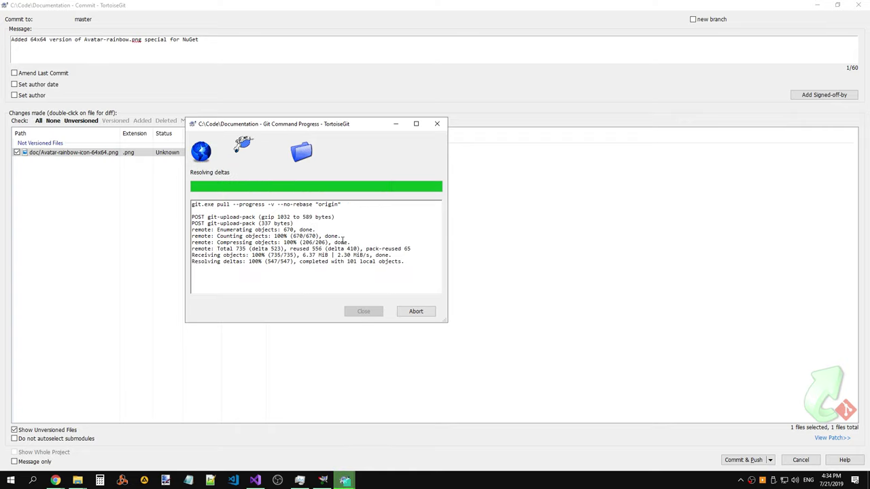
click(363, 312)
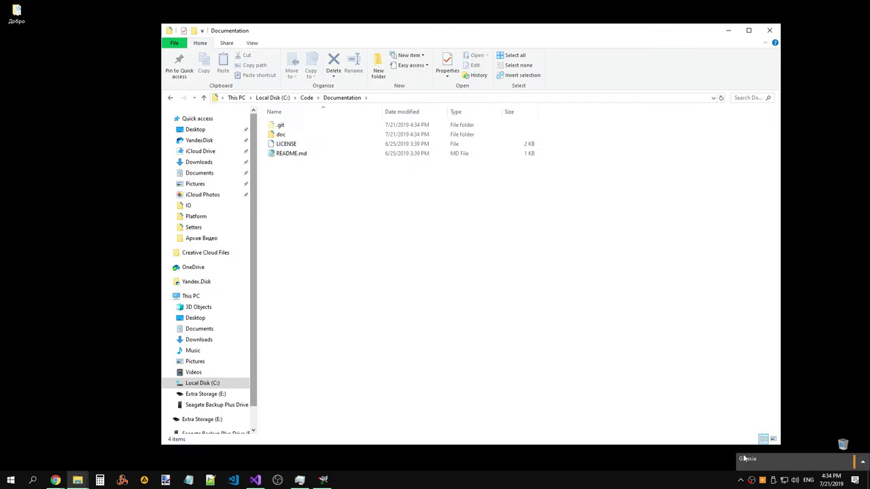
Step: Check the Documentation repository and its doc folder for files still awaiting commit, and leave the commit windows without committing
right_click(289, 182)
click(224, 299)
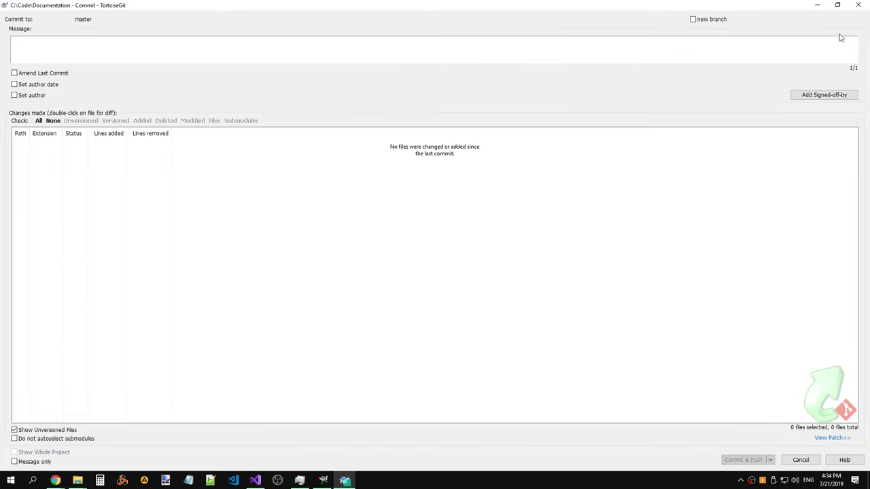
click(857, 5)
double_click(293, 134)
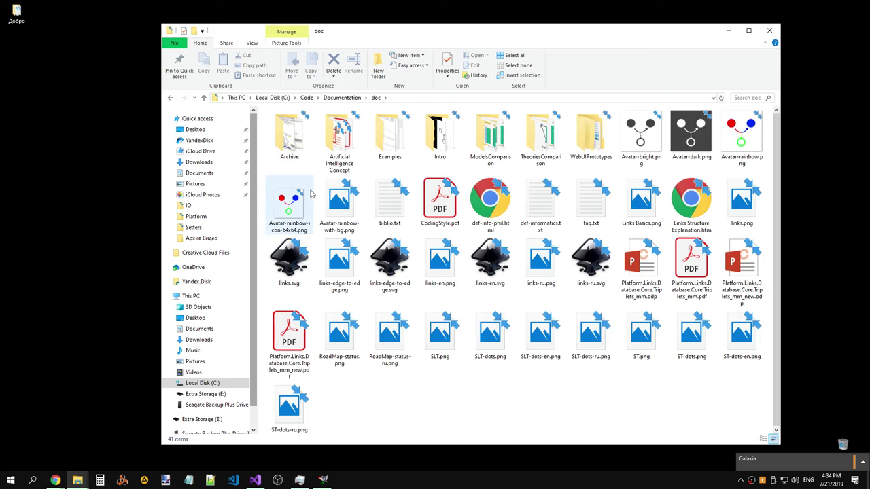
right_click(309, 165)
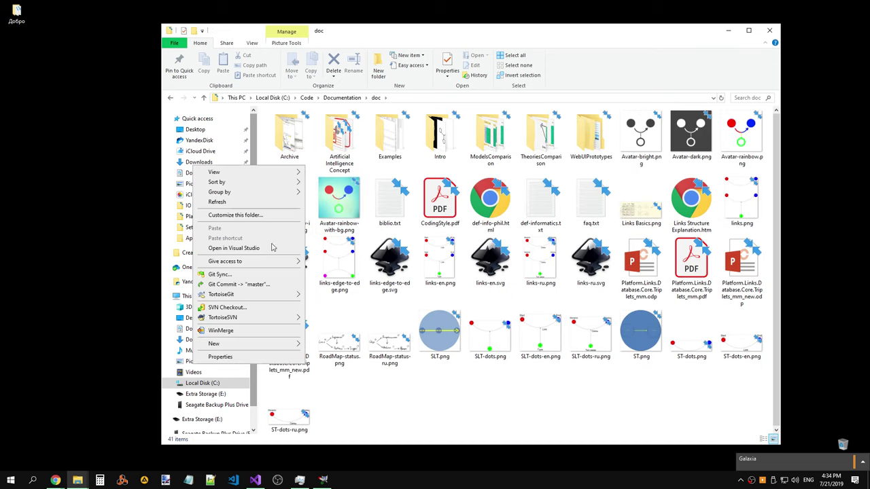
click(235, 286)
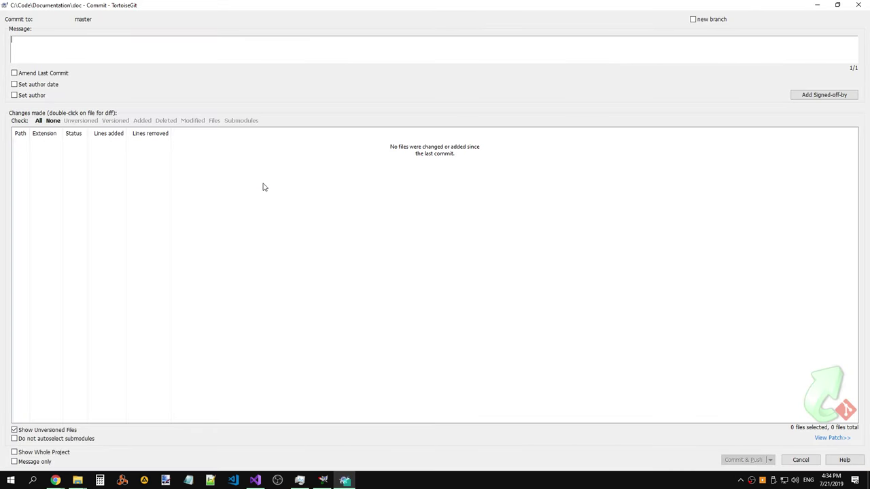
click(800, 460)
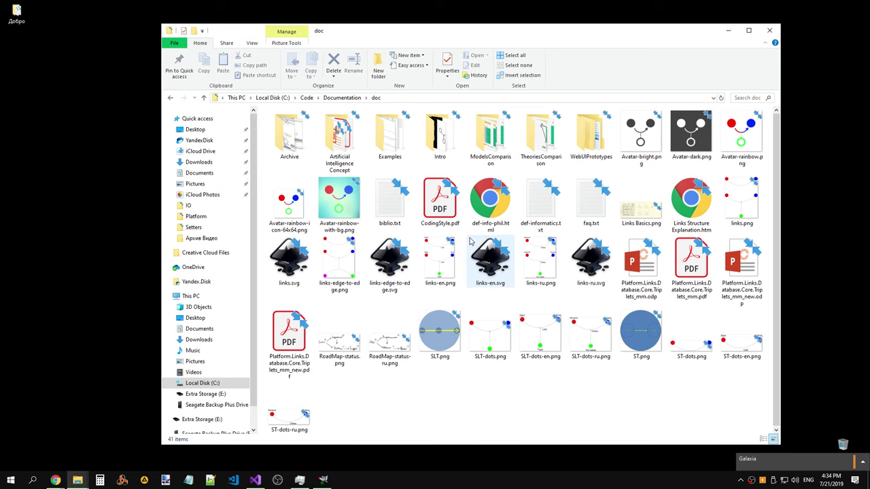
Step: Push the local master branch of the Documentation repository to origin through TortoiseGit synchronization
click(344, 97)
right_click(293, 186)
click(224, 295)
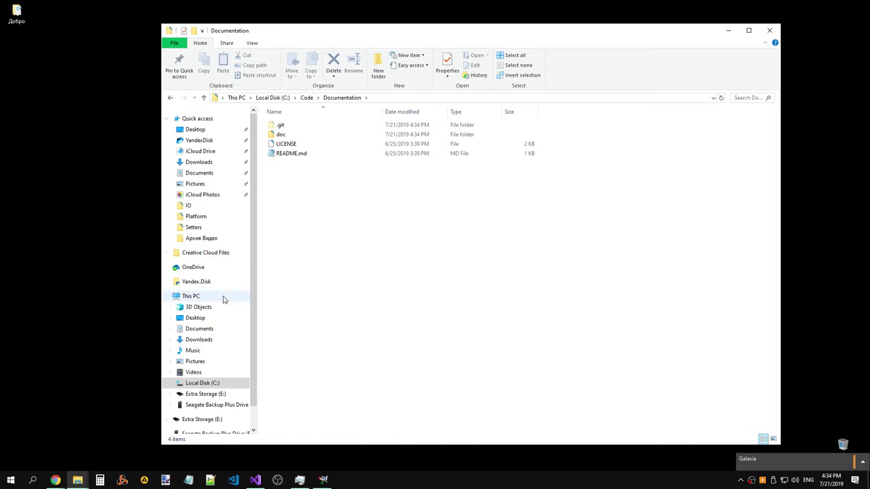
click(175, 235)
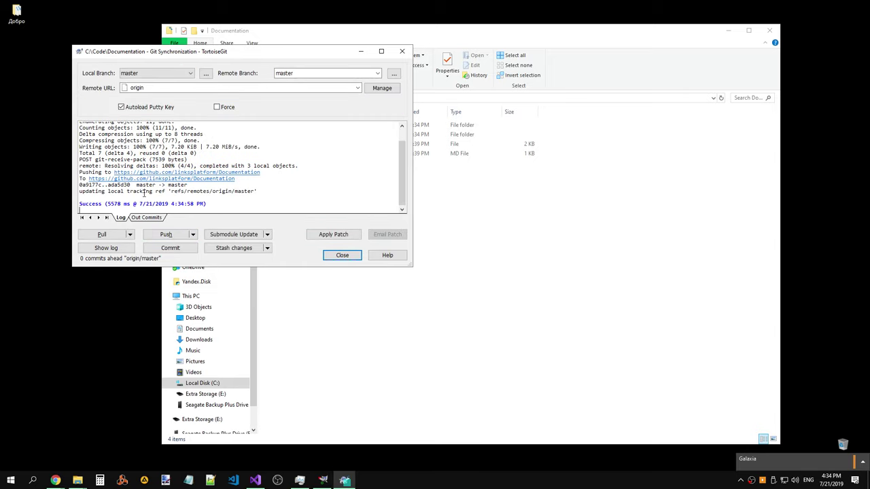
click(342, 255)
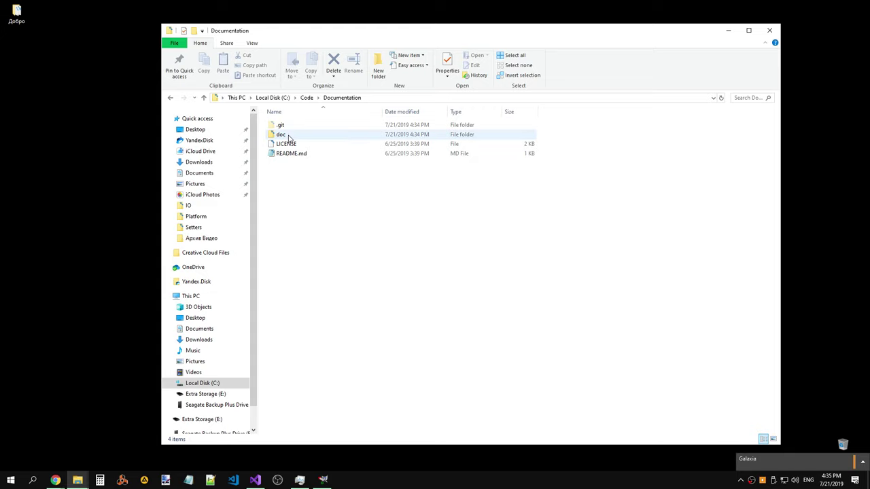
Step: Switch to Chrome and go to the github.com/LinksPlatform/Documentation repository page
click(55, 479)
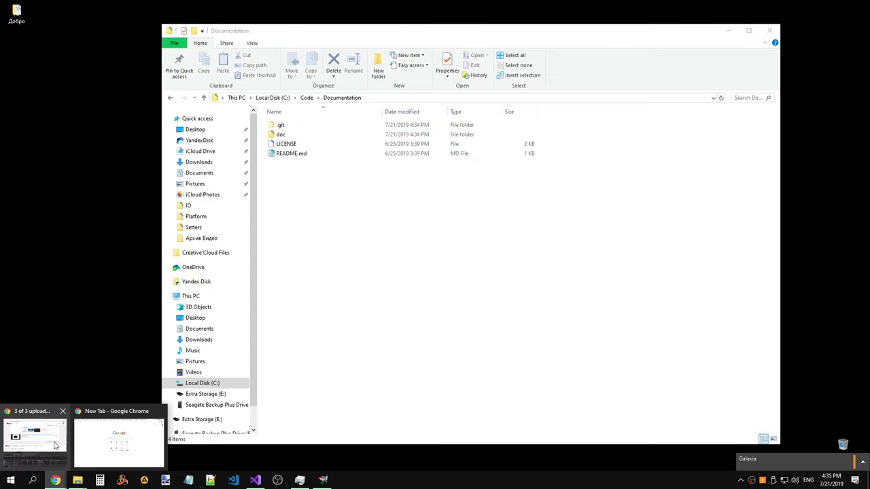
click(96, 443)
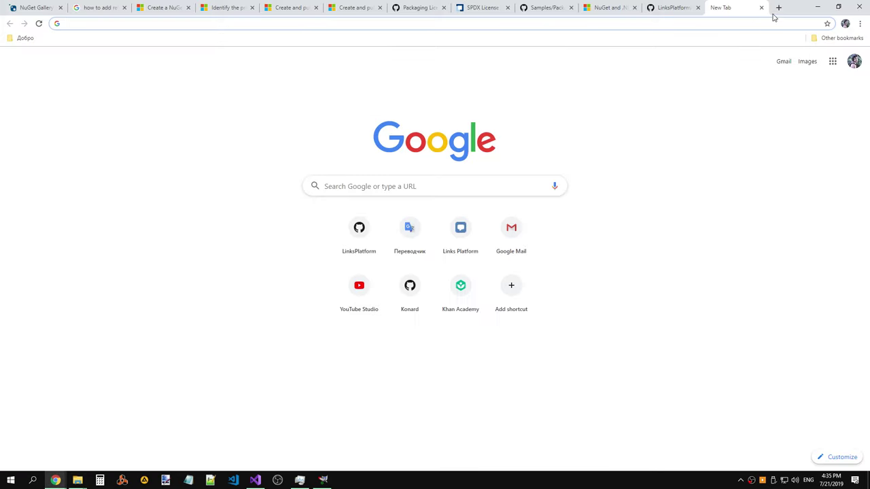
text(g)
key(End)
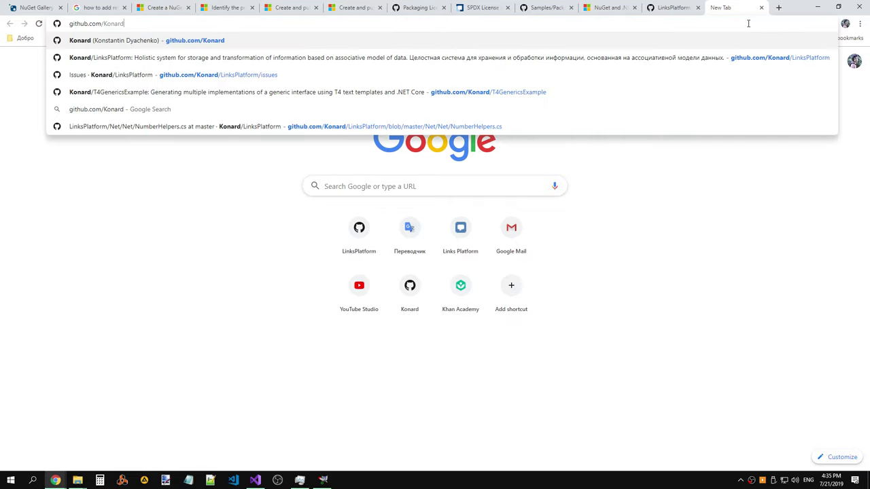
key(BackSpace)
key(BackSpace)
key(BackSpace)
key(BackSpace)
key(BackSpace)
key(BackSpace)
text(LinksPlatform)
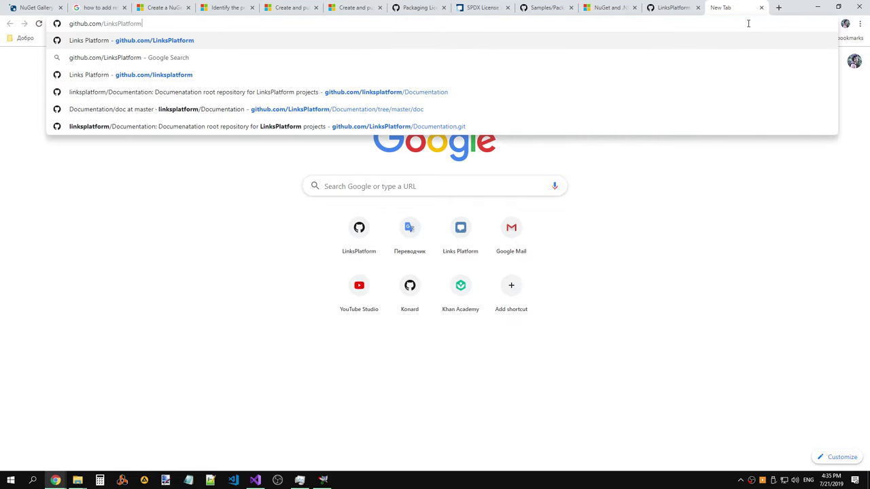
text(/)
key(Return)
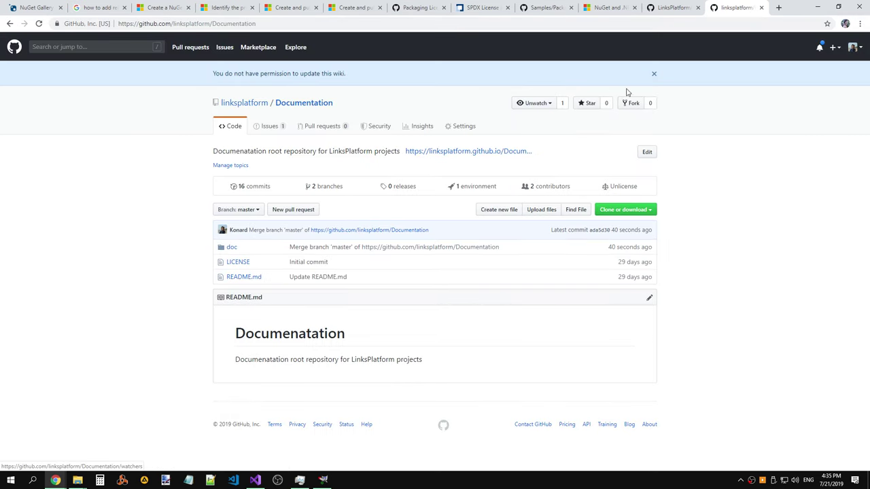
Step: Search the web for imgbot in a new tab and go to the imgbot.net site
click(778, 8)
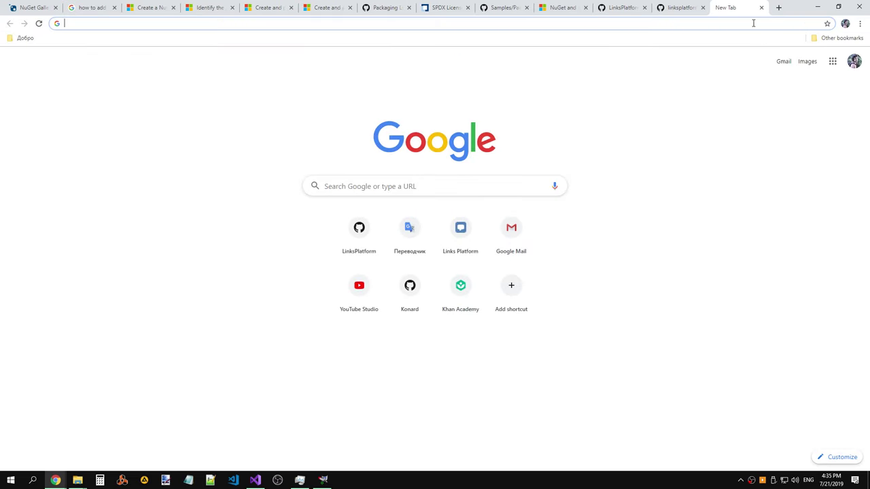
text(imgbot)
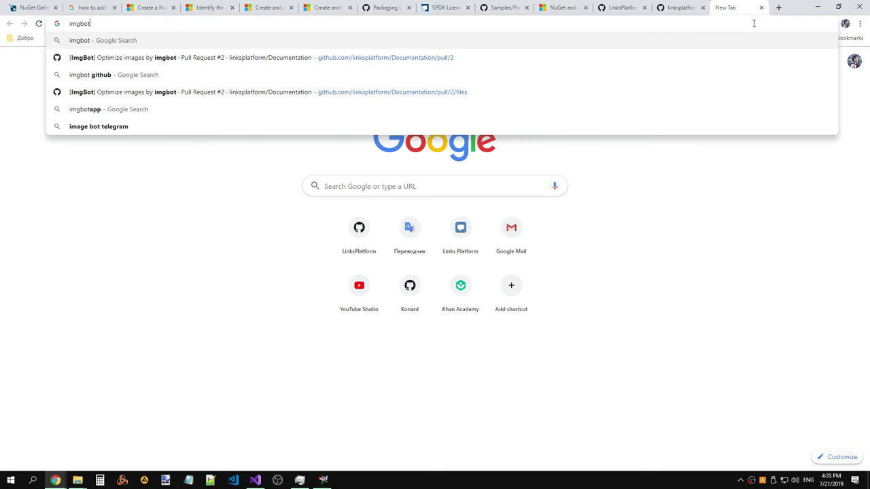
key(Return)
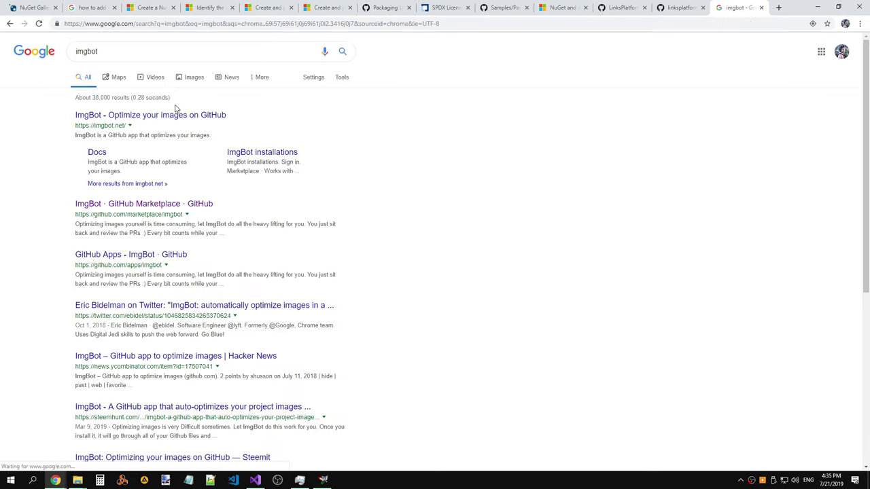
click(173, 117)
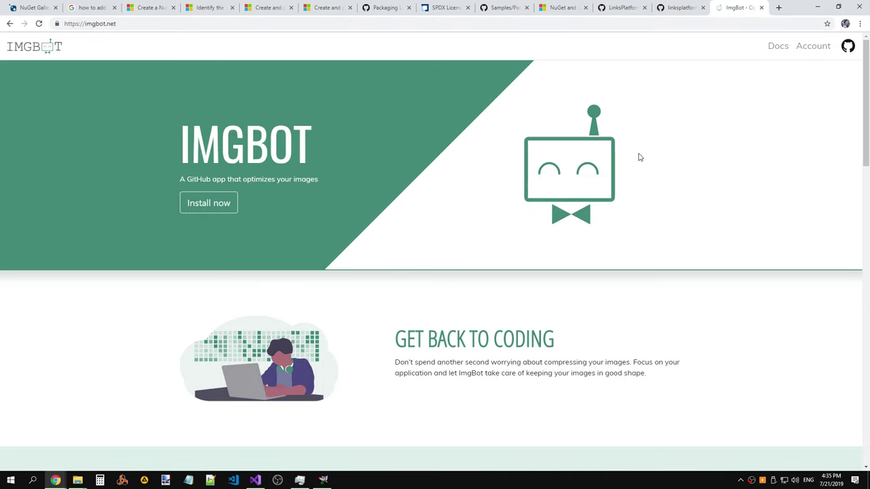
Step: Visit ImgBot's GitHub repository, return to its site, and request a new optimization for the Documentation repository from the account page
click(846, 47)
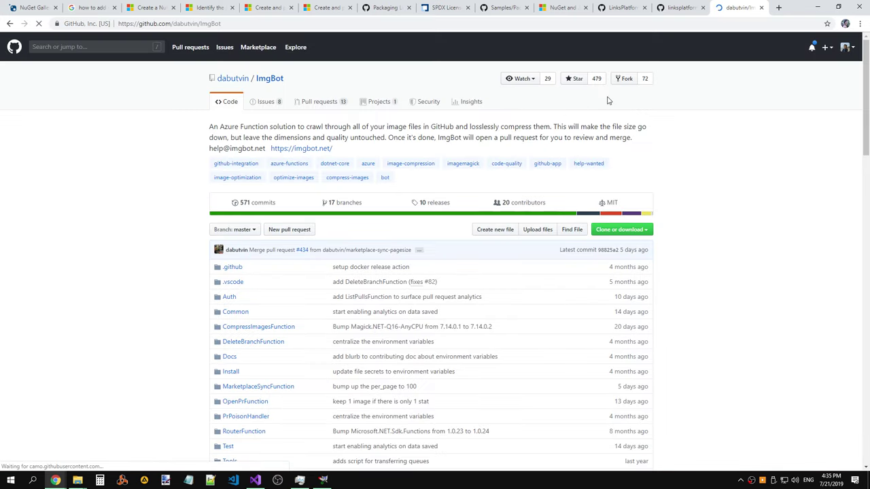
click(301, 148)
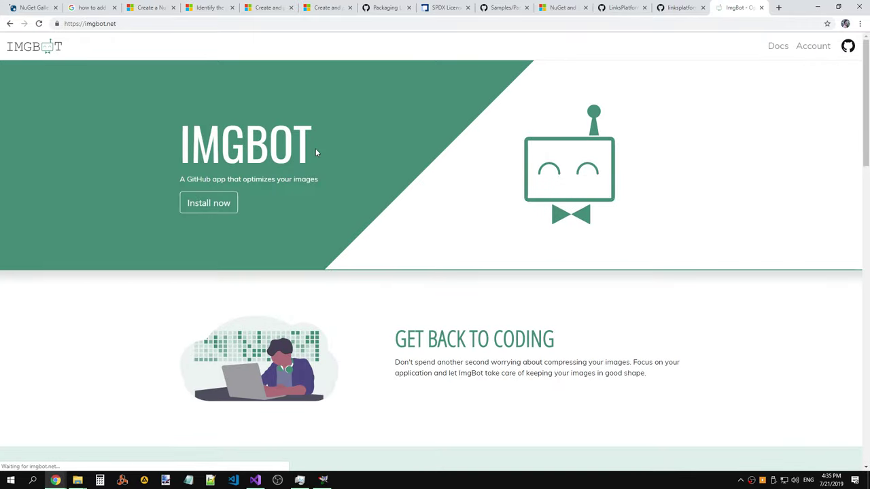
click(816, 47)
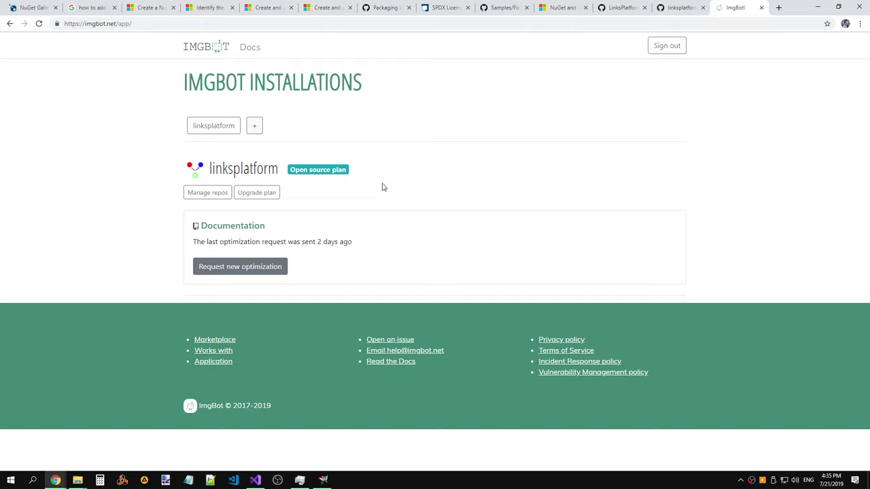
click(244, 274)
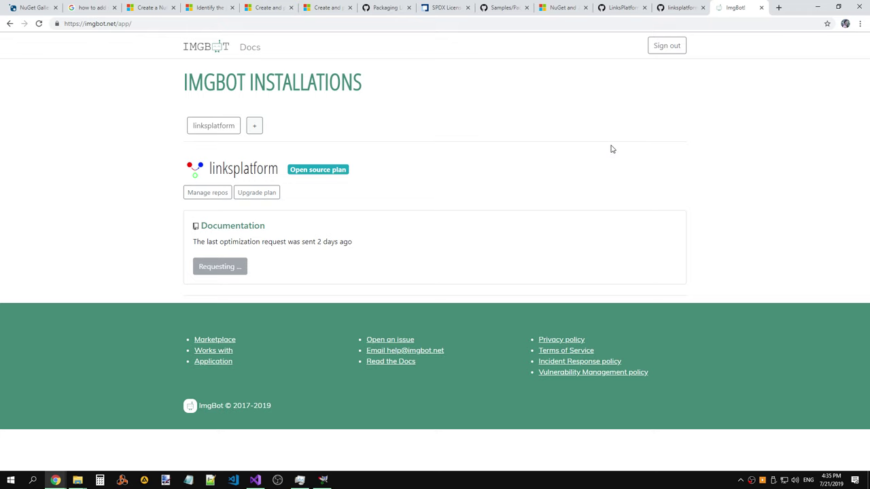
Step: Return to the Documentation repository on GitHub, reload it, and check its issues and open pull requests
click(680, 13)
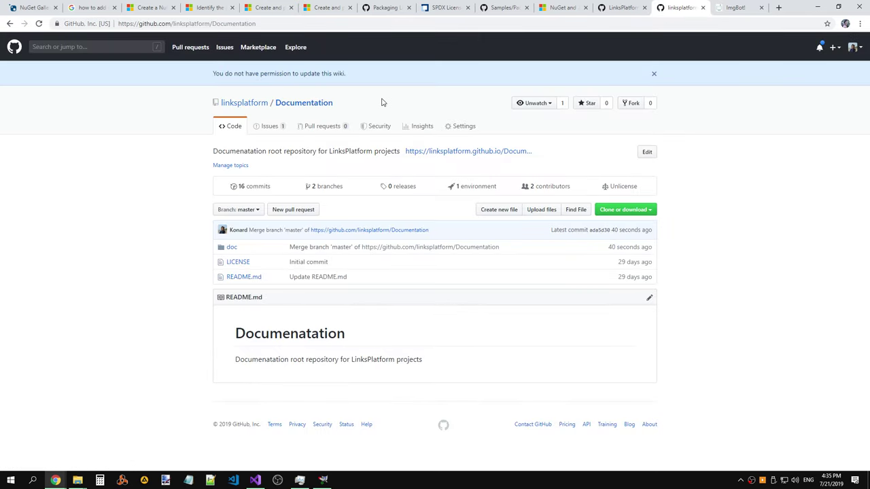
key(F5)
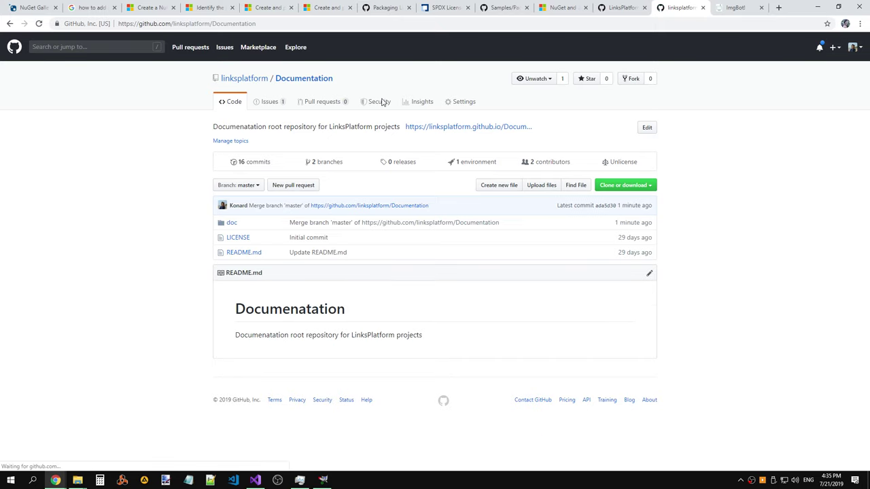
click(269, 105)
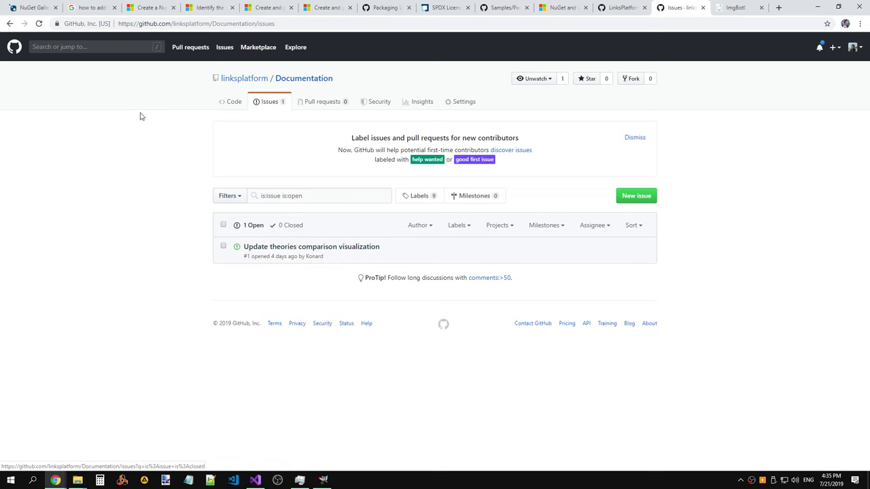
click(9, 23)
click(312, 101)
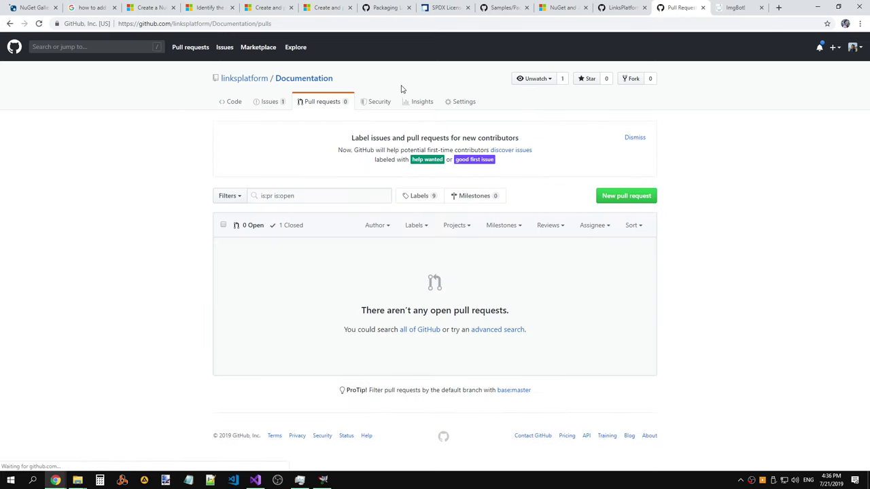
Step: Recheck the ImgBot request status and look for a new ImgBot pull request or issue in the Documentation repository
key(ctrl+Tab)
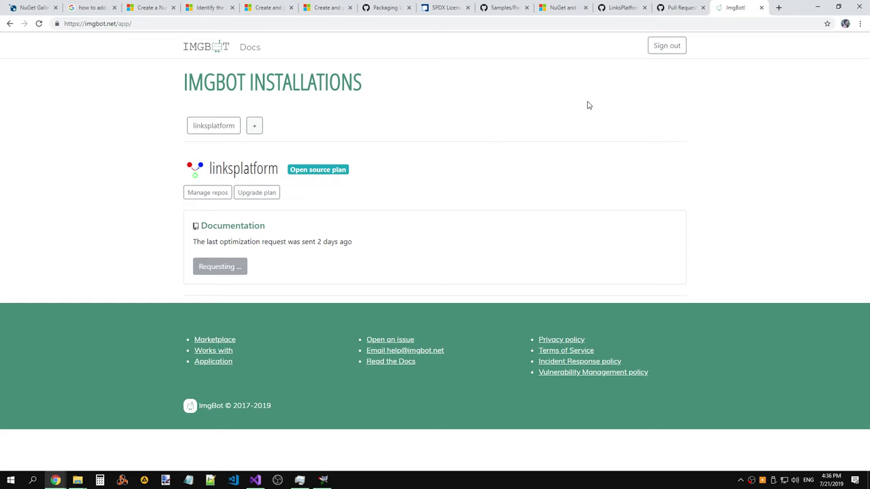
click(682, 8)
key(F5)
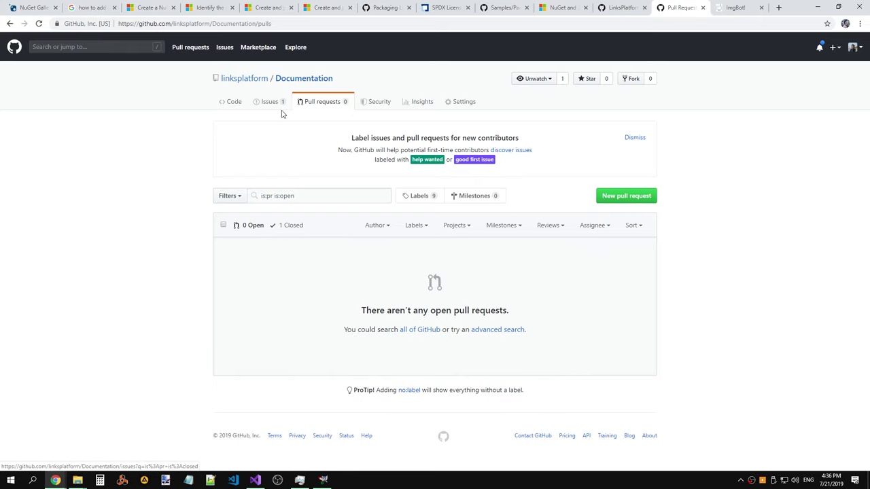
click(737, 11)
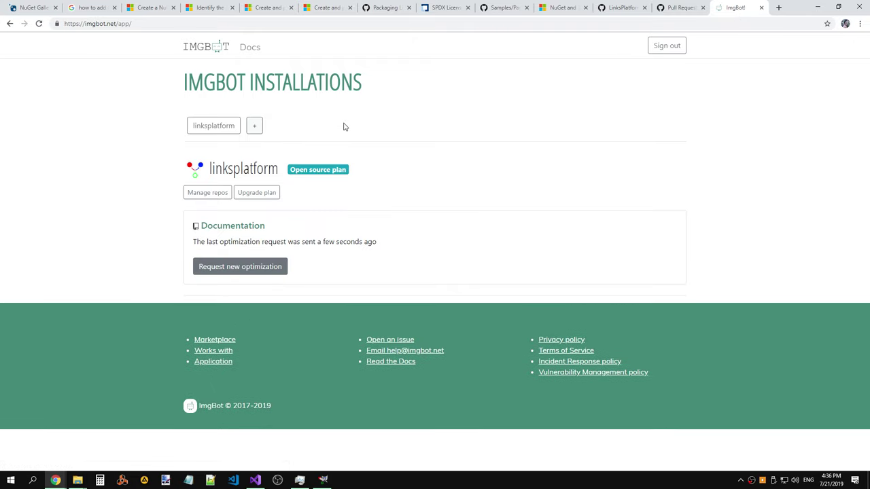
click(653, 8)
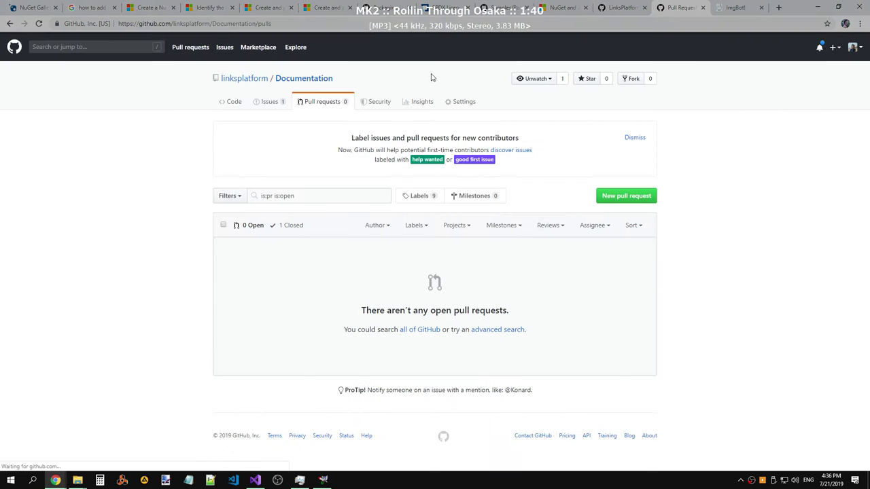
click(272, 102)
click(334, 102)
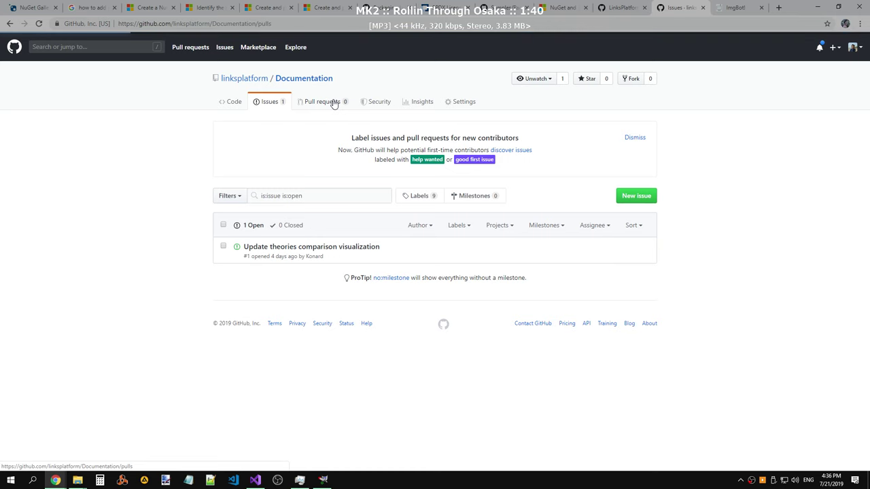
Step: Browse the Documentation repository's code to the doc folder and locate Avatar-rainbow-icon-64x64.png
click(233, 103)
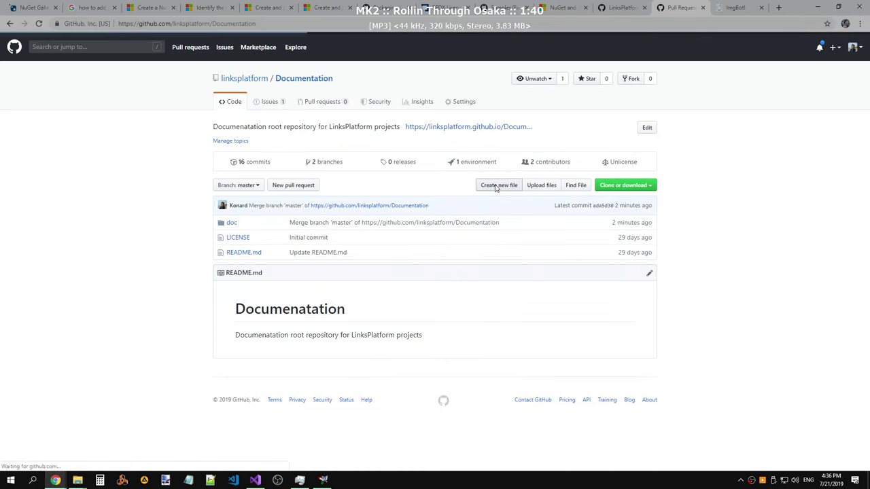
click(231, 223)
scroll(278, 149, down, 3)
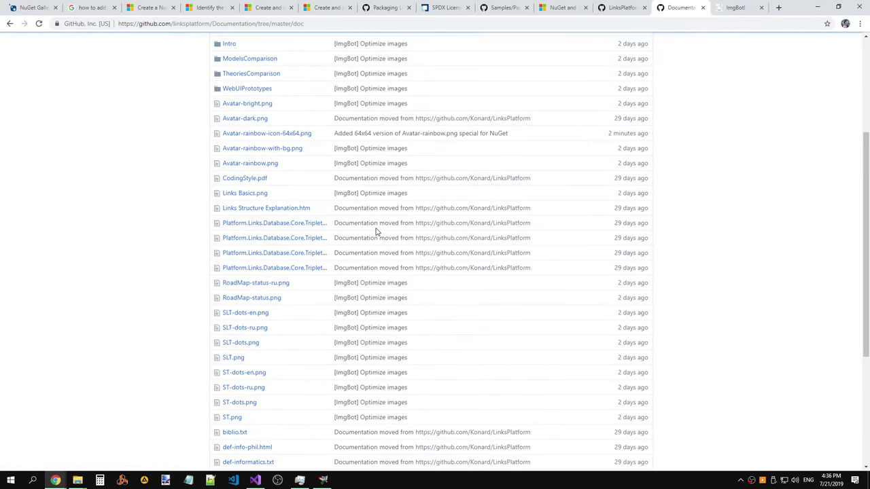
Step: Open Avatar-rainbow-icon-64x64.png from the doc folder, view its raw version on the master branch, and select the raw image's URL
click(290, 134)
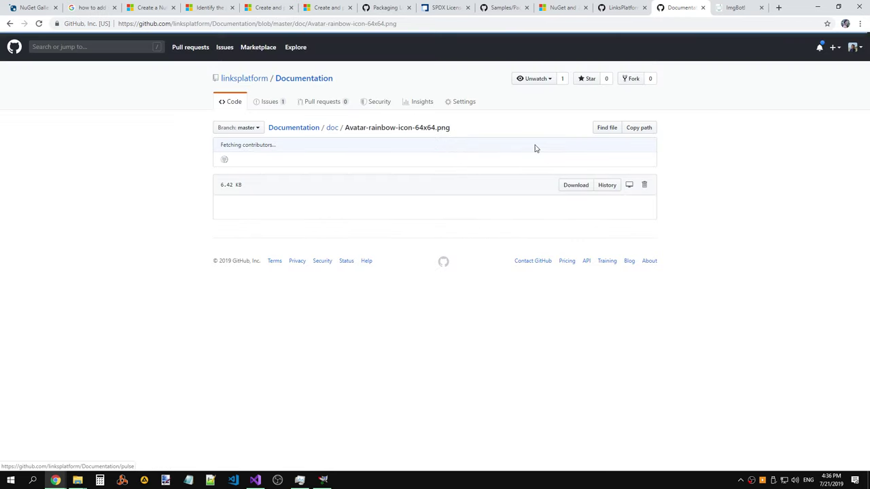
click(575, 188)
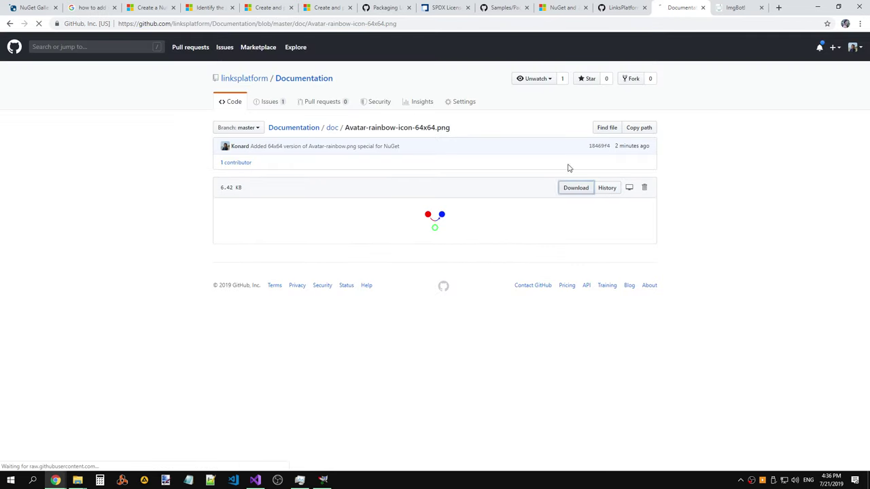
click(415, 25)
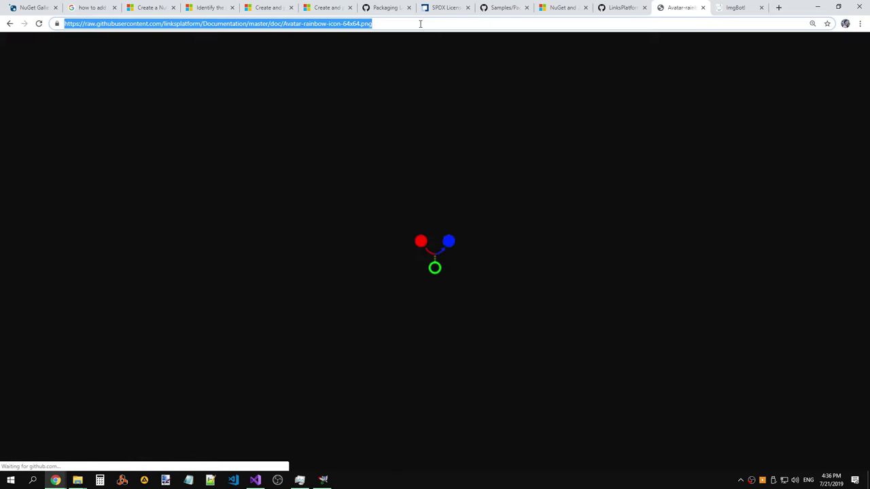
Step: Return to the icon's file page, open its commit 18469f4, and browse the repository files at that commit to the doc folder
click(9, 25)
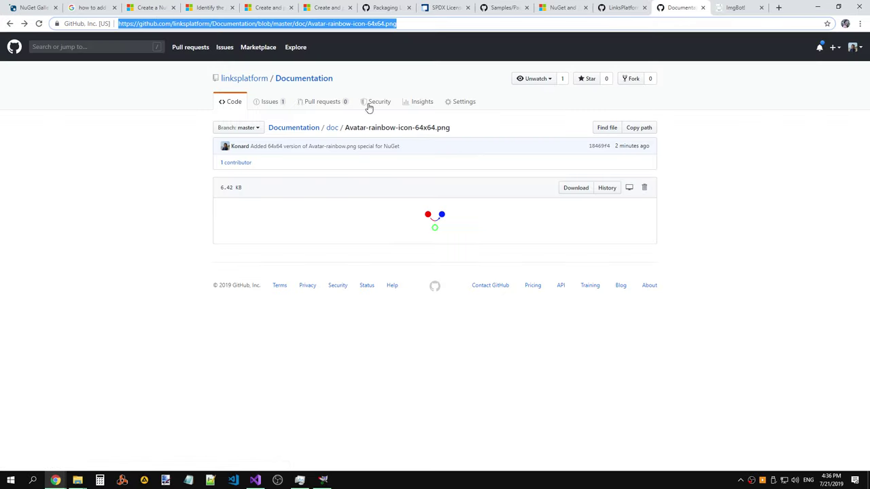
click(600, 146)
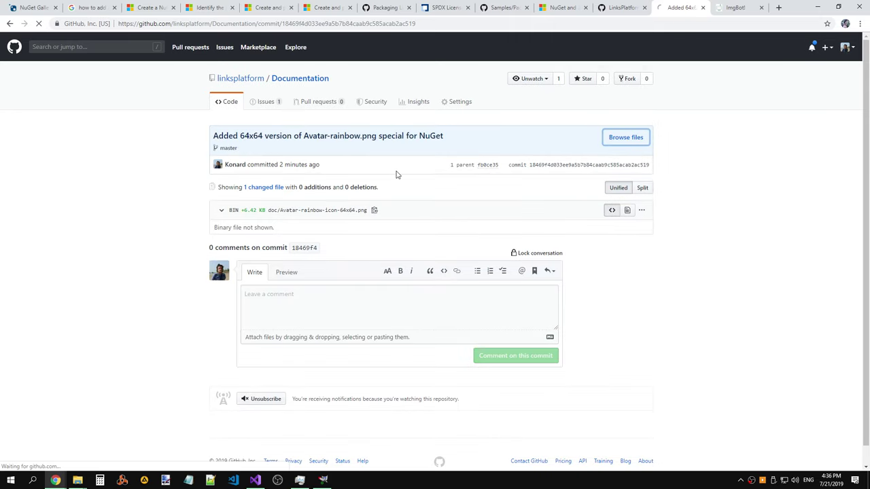
click(229, 223)
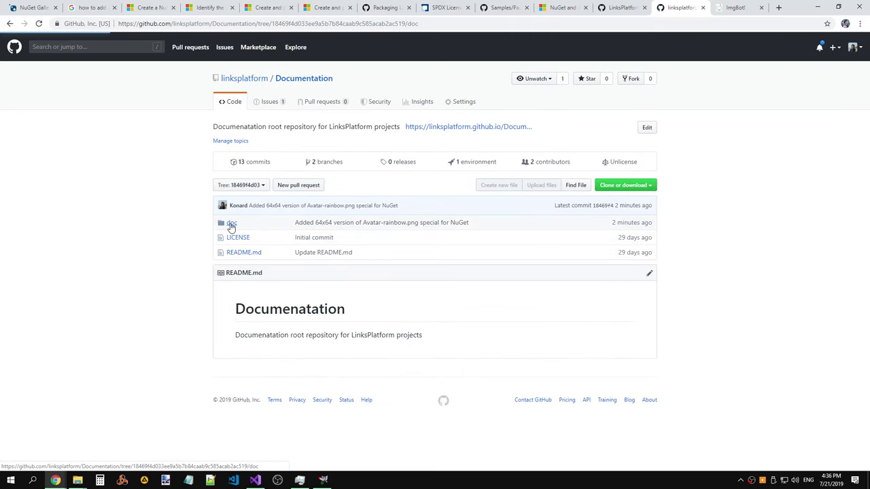